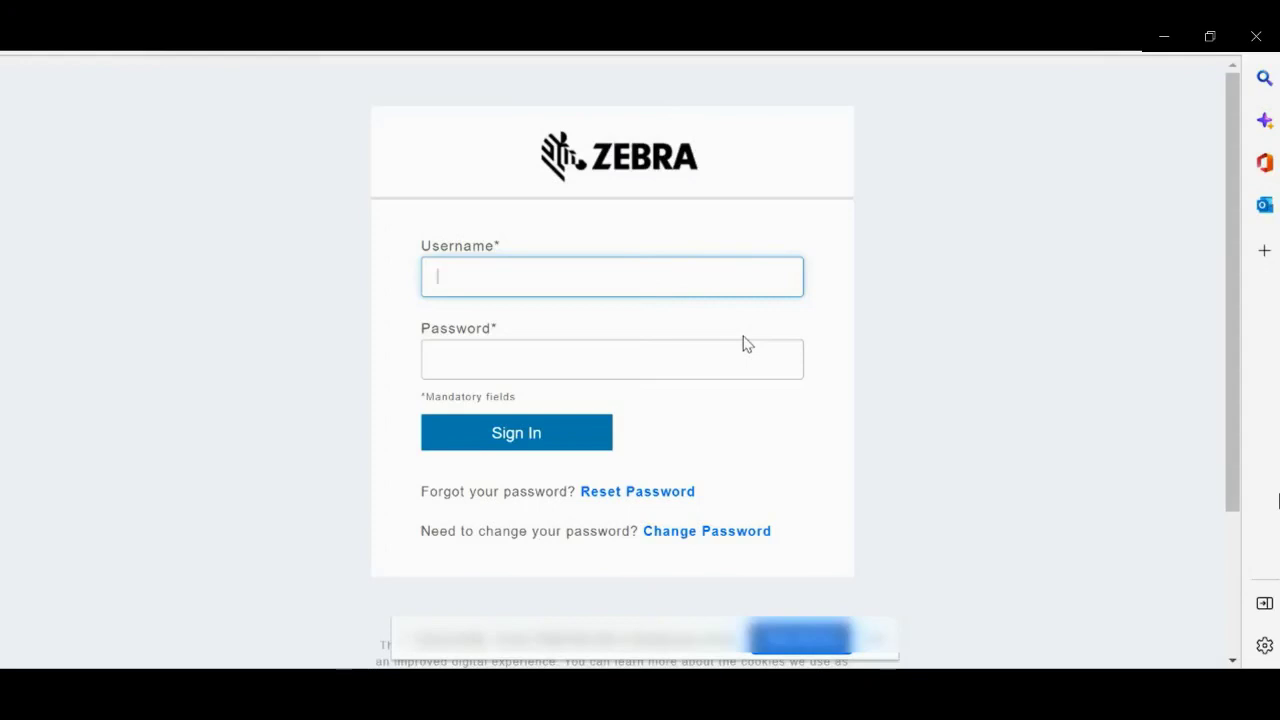
Enter the account username and password and submit the sign-in
text(sd4916)
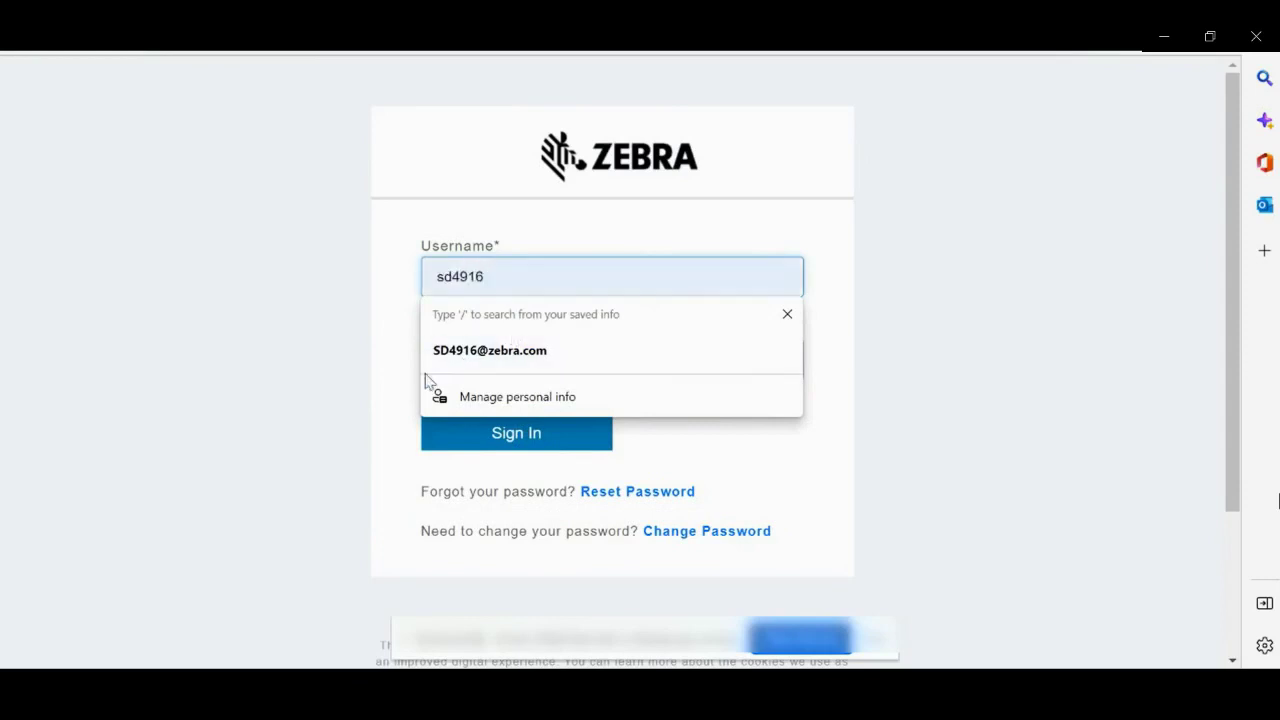
click(405, 387)
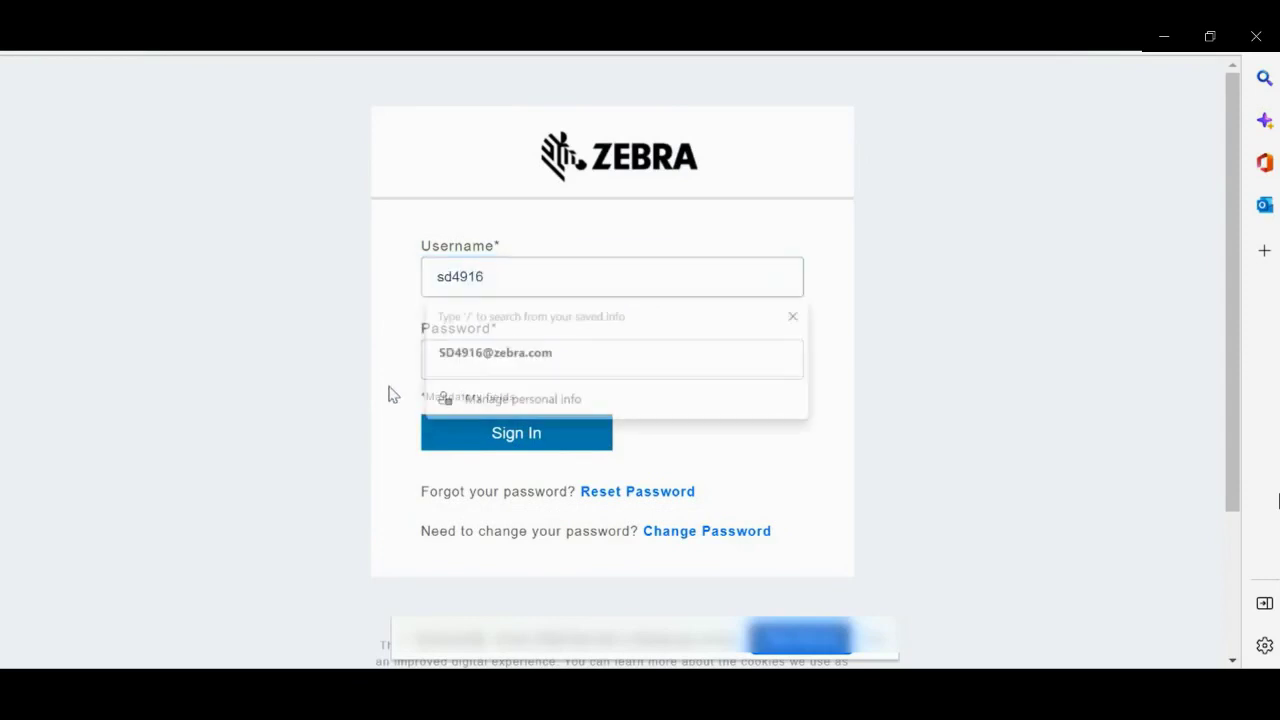
click(497, 348)
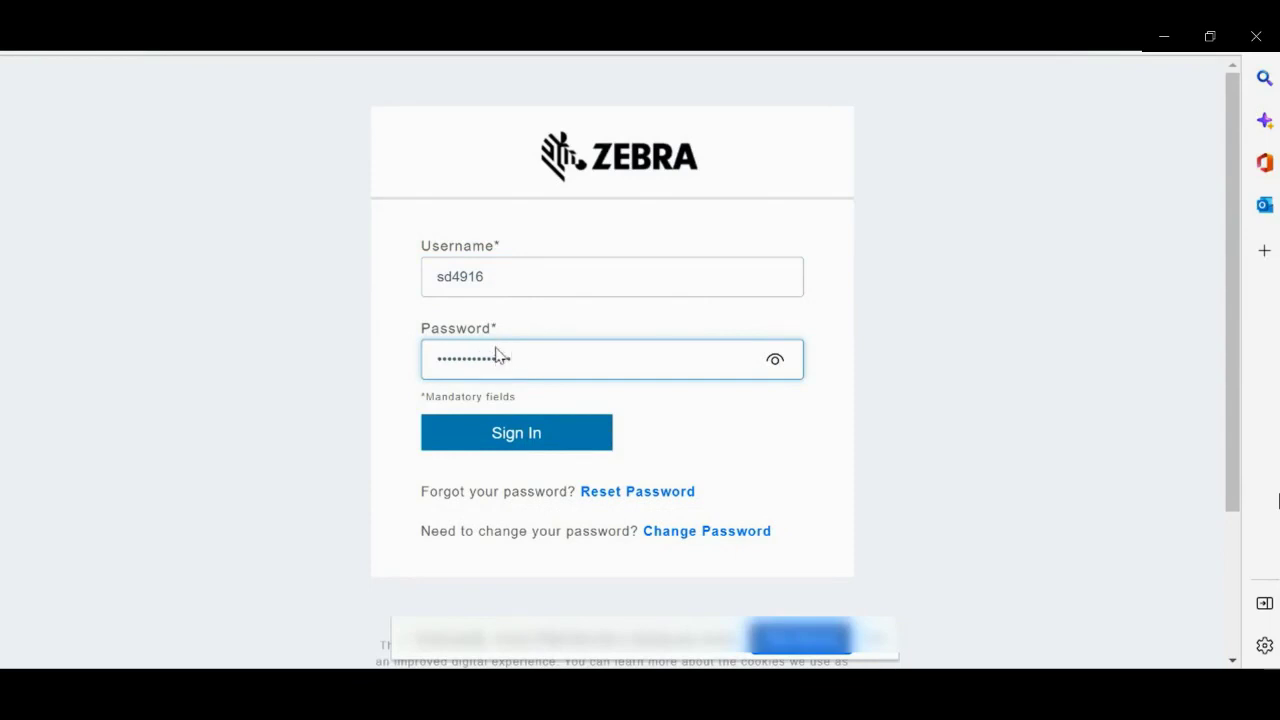
key(Return)
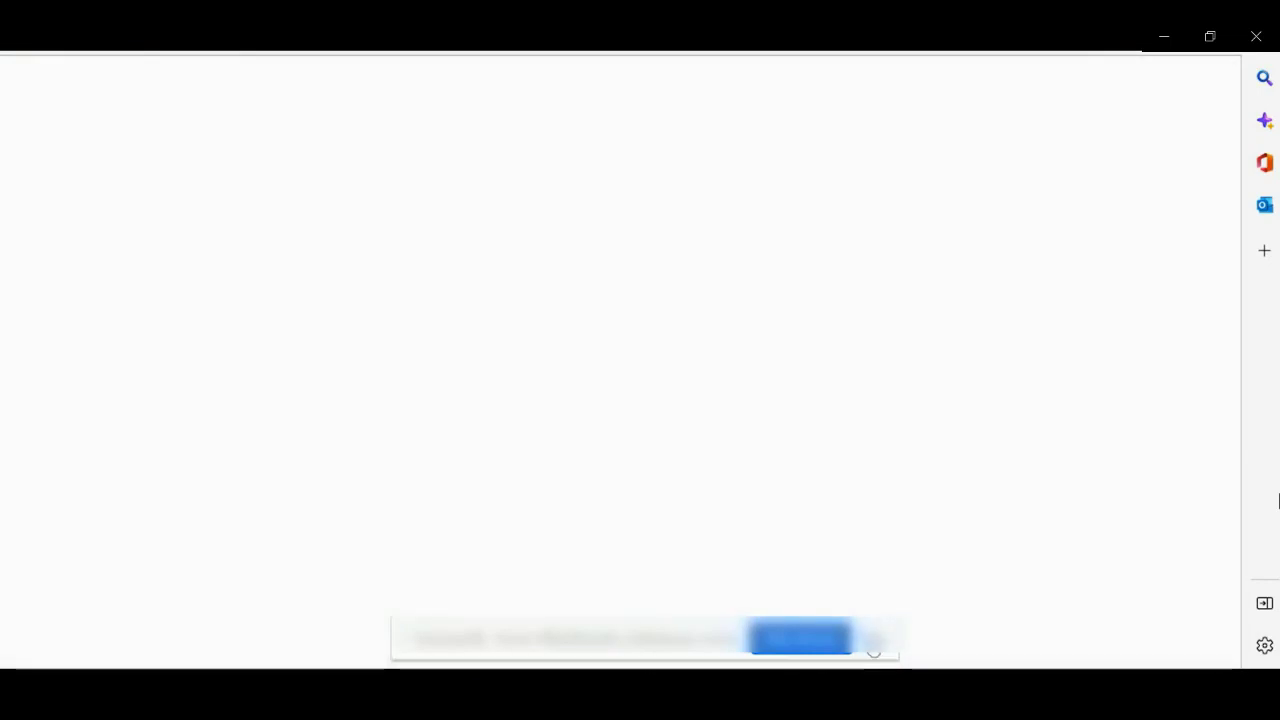
Start a MultiBarcode template from Specific Barcodes - Fixed Feilds v3.pdf, dismissing the image quality alert
click(875, 646)
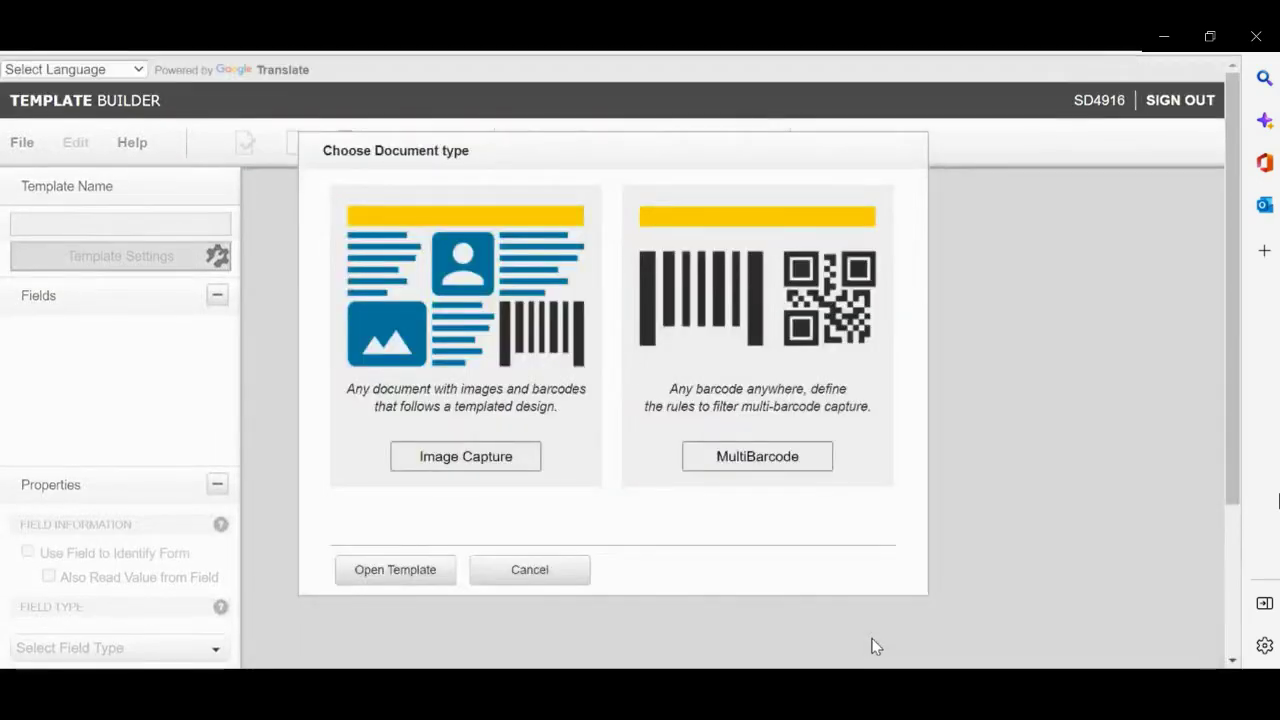
click(722, 463)
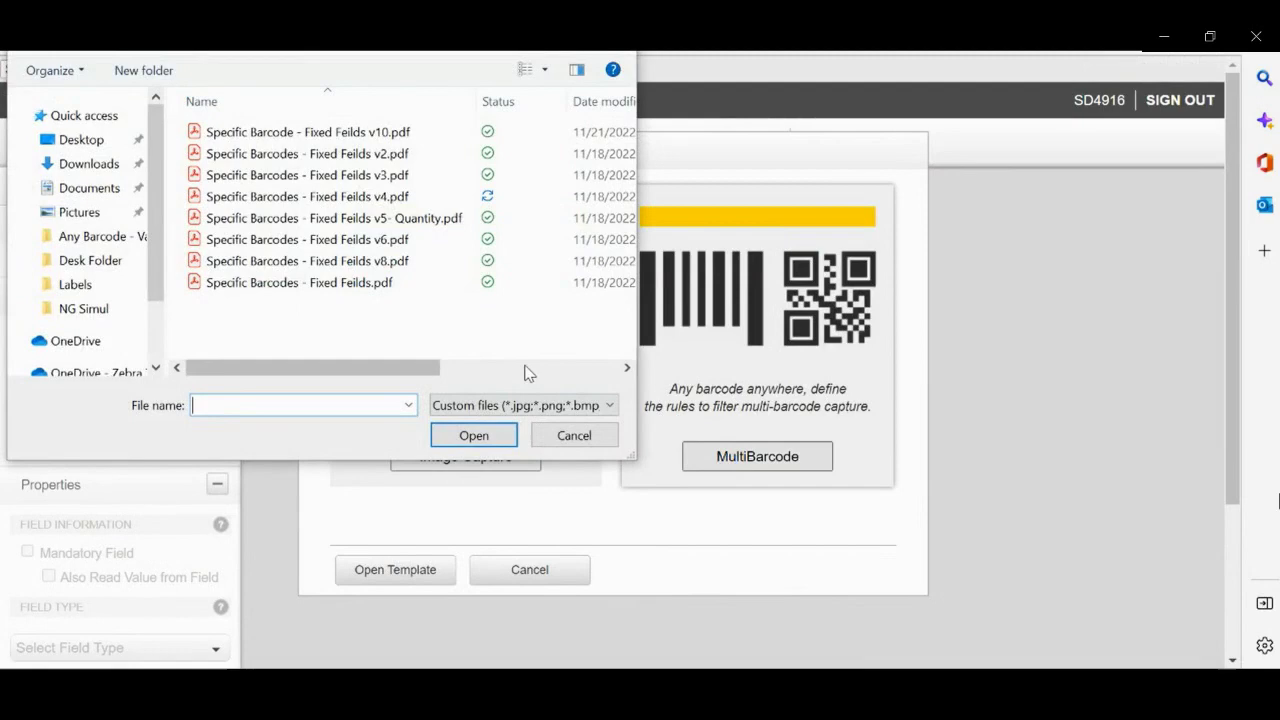
click(395, 178)
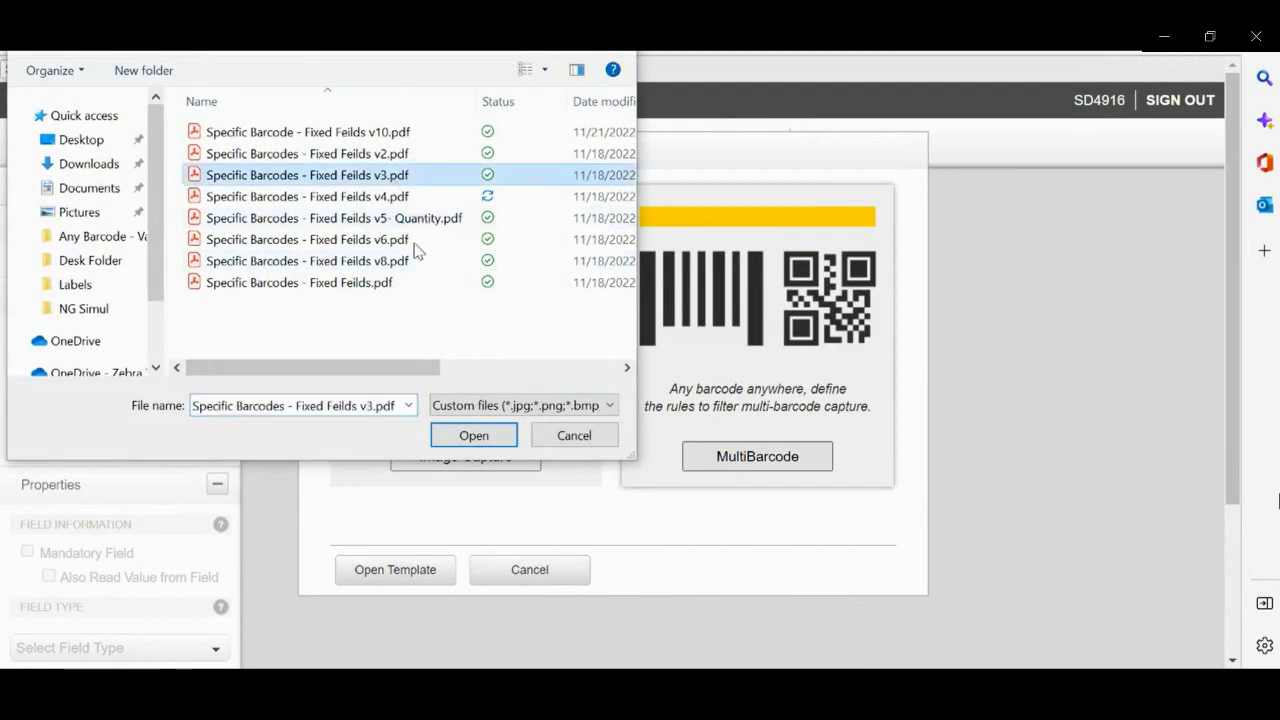
click(452, 436)
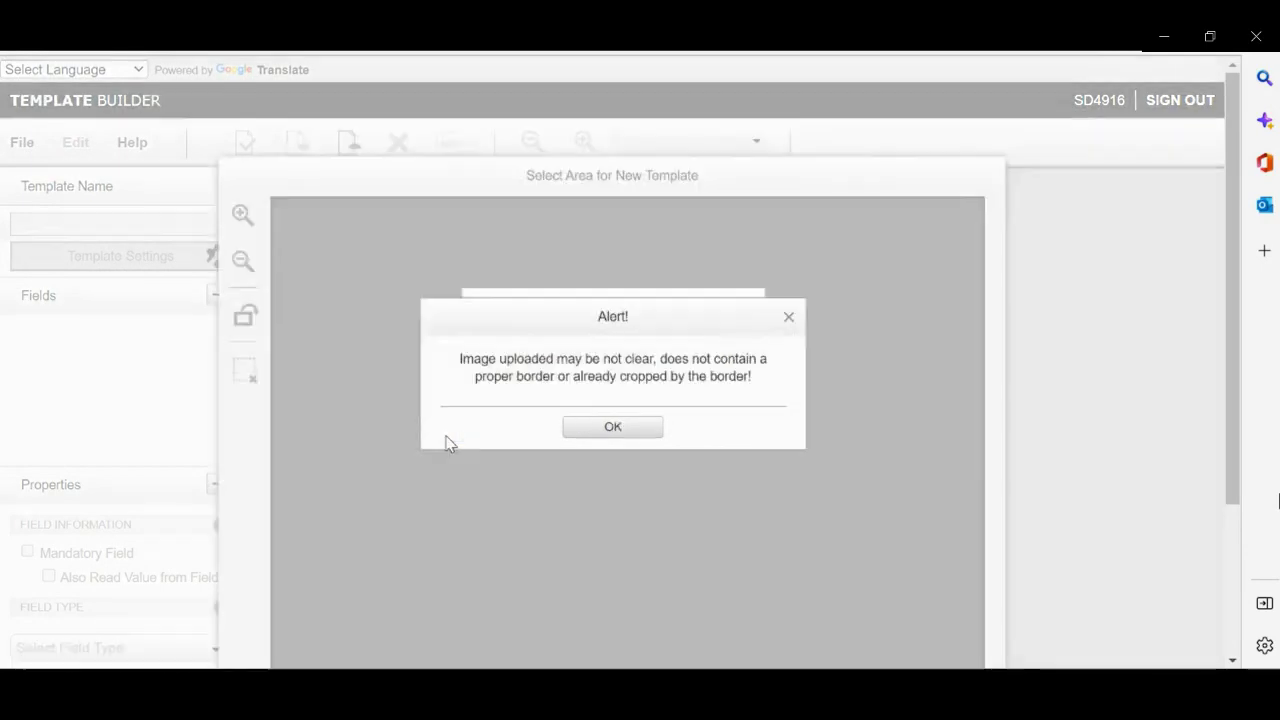
click(580, 437)
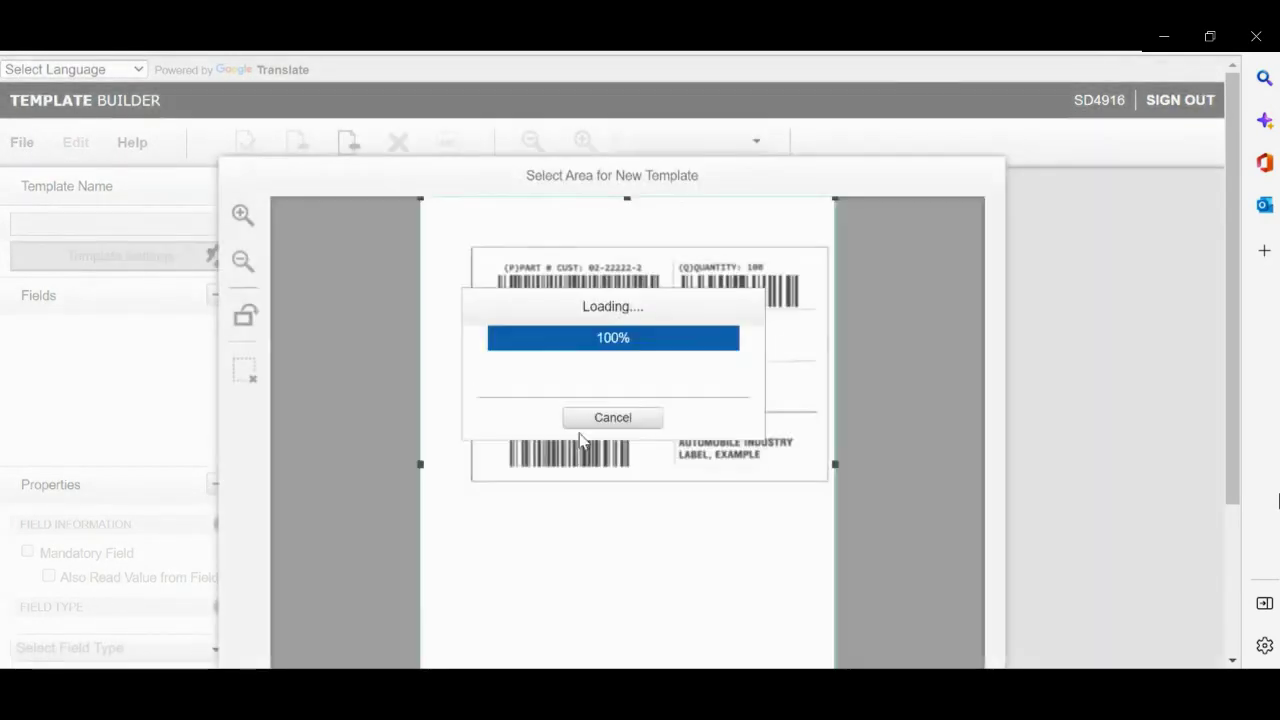
scroll(717, 589, down, 2)
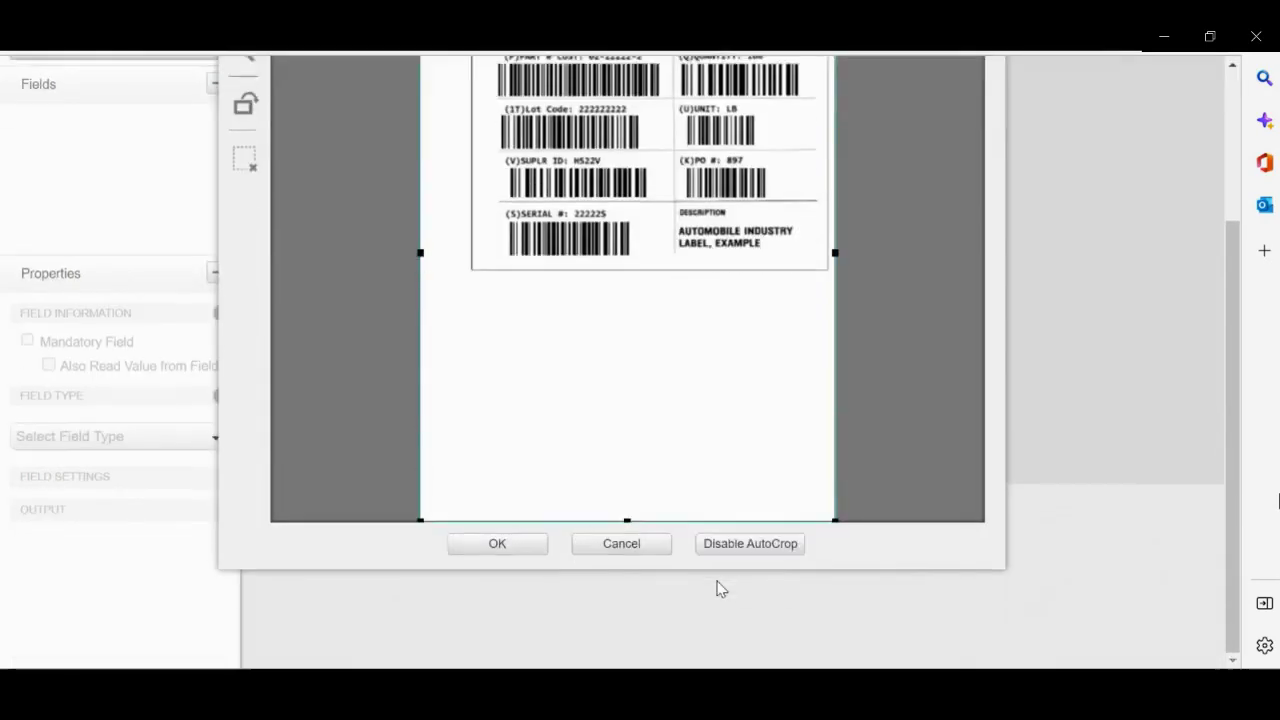
Accept the label area and zoom the editor view to 25%
click(517, 546)
scroll(613, 238, up, 2)
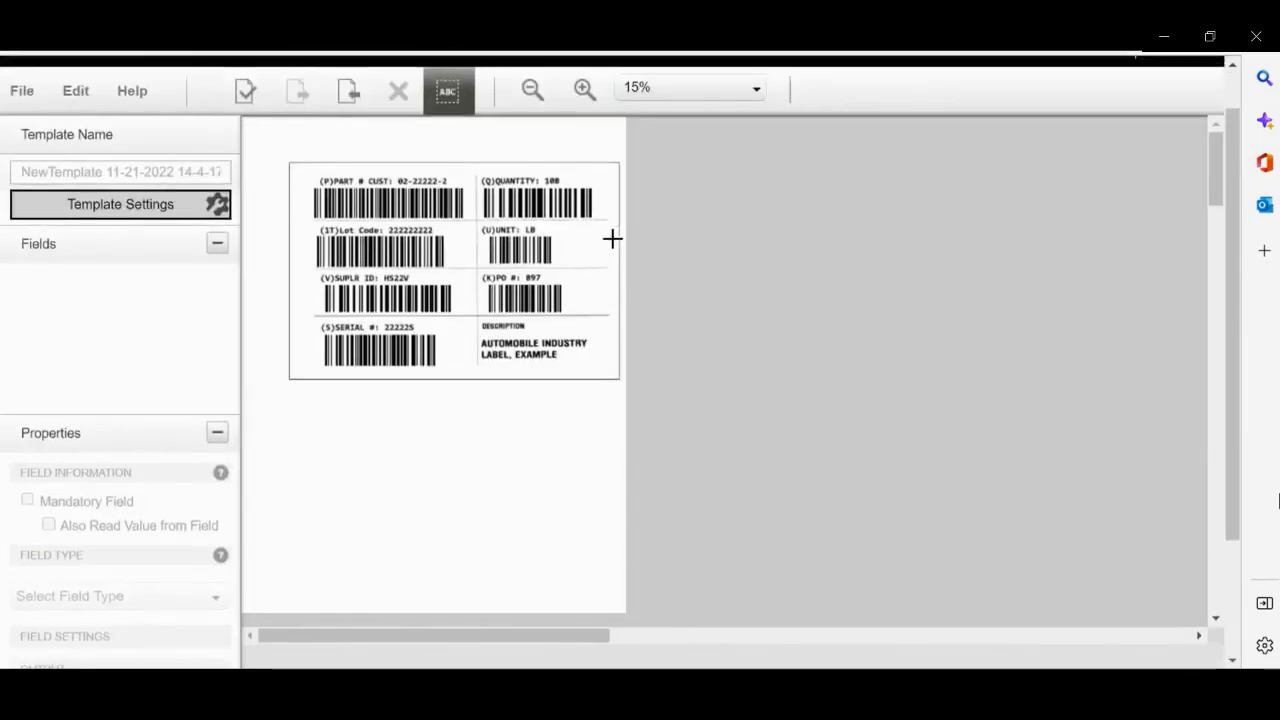
click(756, 88)
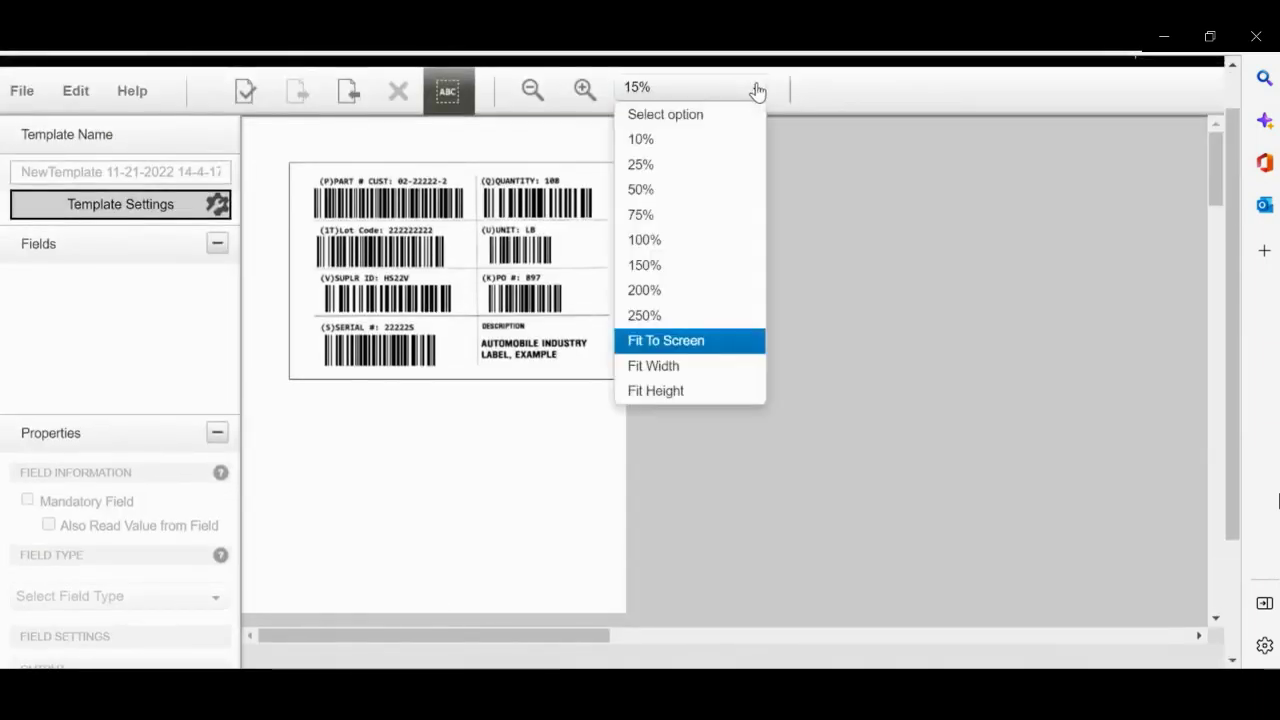
click(672, 166)
Replace the default template name with Template_SpecificBarcode
click(140, 172)
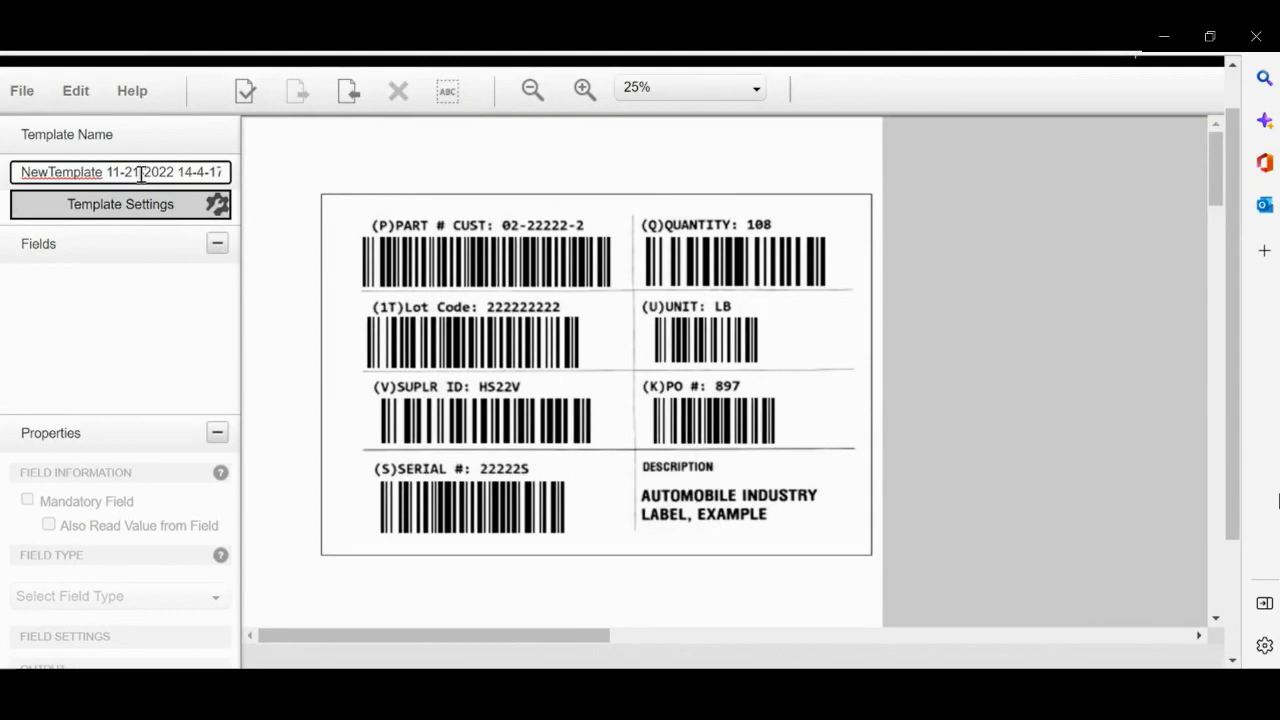
key(End)
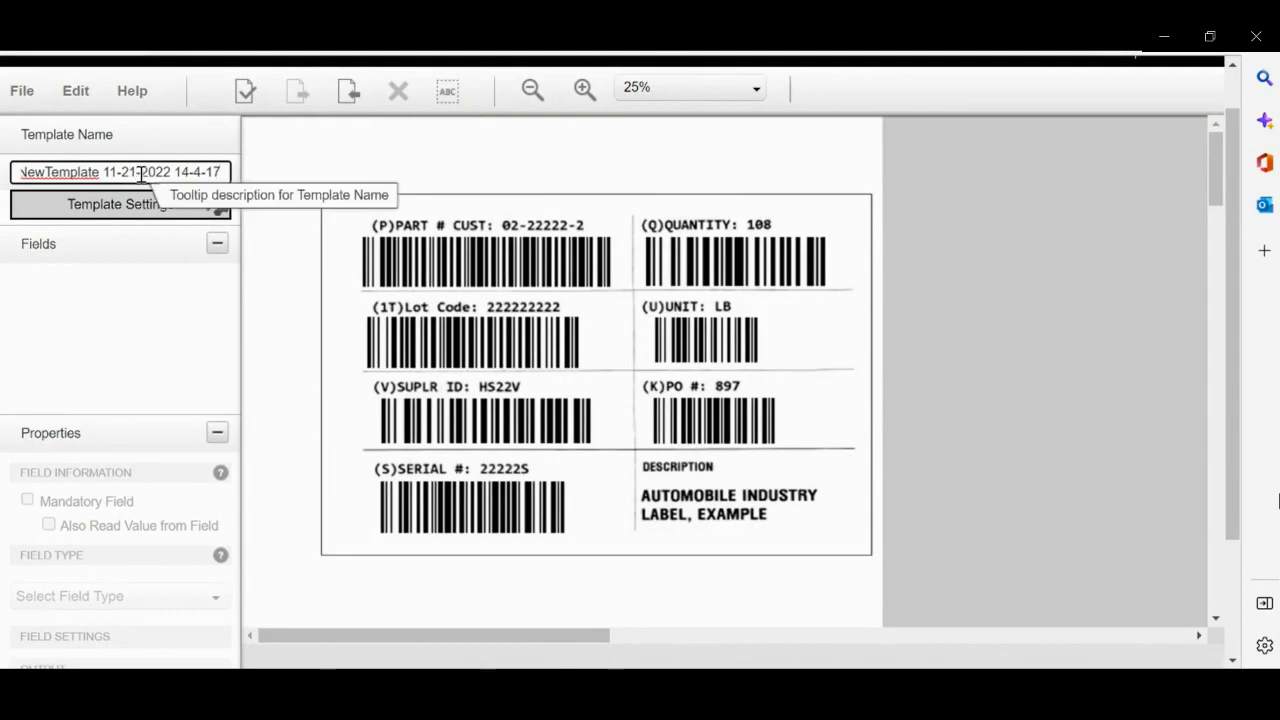
key(BackSpace)
key(BackSpace)
key(BackSpace)
key(BackSpace)
key(BackSpace)
key(BackSpace)
key(BackSpace)
key(BackSpace)
key(BackSpace)
key(BackSpace)
key(BackSpace)
key(BackSpace)
key(BackSpace)
key(BackSpace)
key(BackSpace)
key(BackSpace)
key(BackSpace)
key(BackSpace)
key(BackSpace)
key(BackSpace)
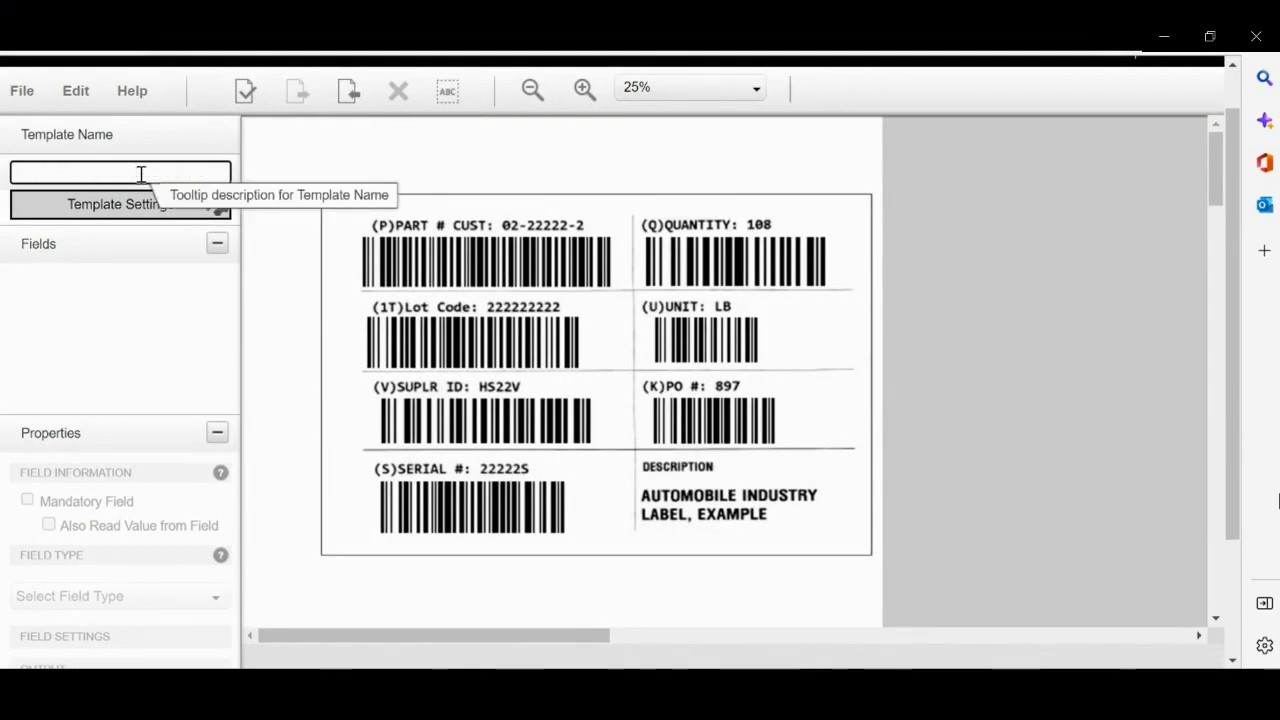
text(Tem)
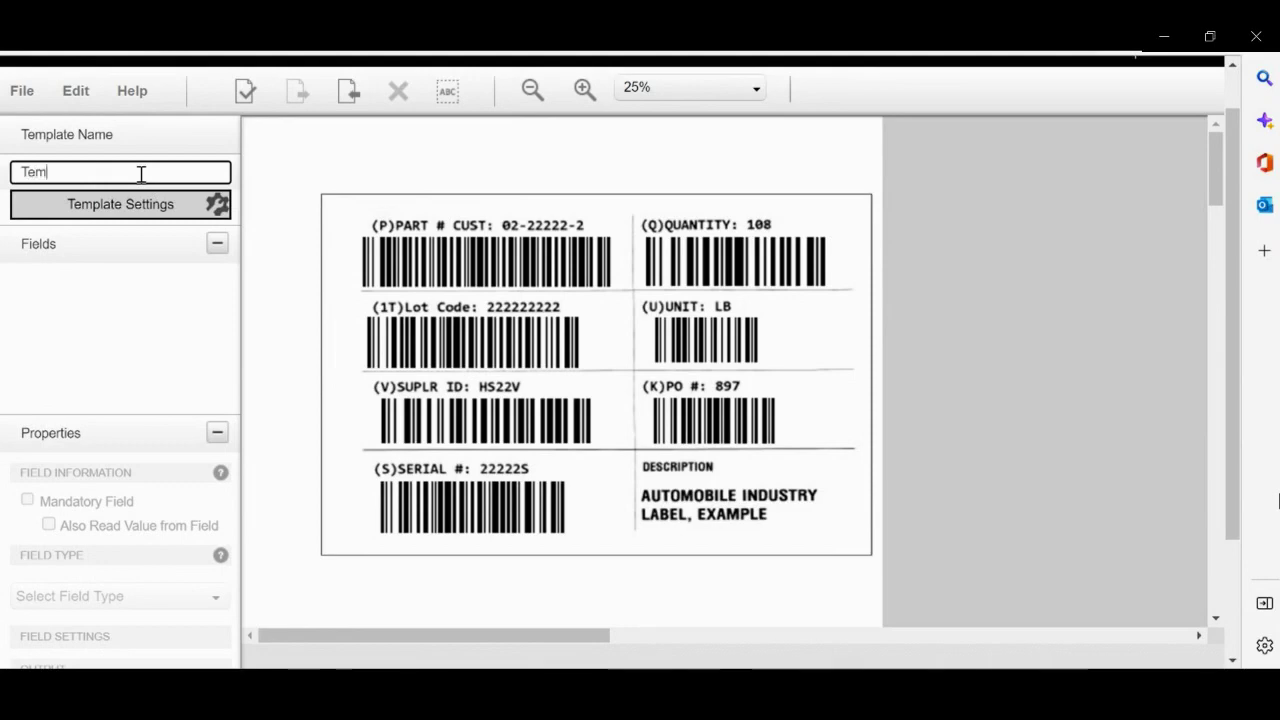
text(plate_Spe)
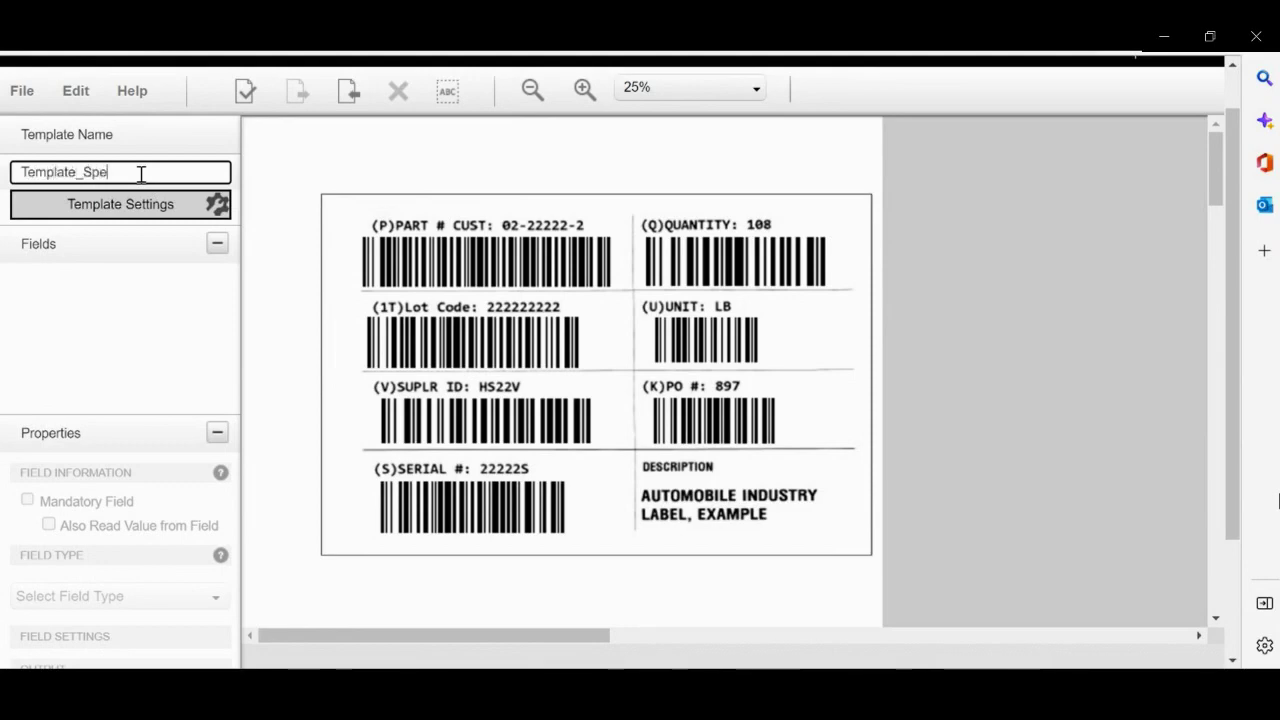
text(cificBarcode)
Draw a new barcode field over the PART # barcode
click(447, 95)
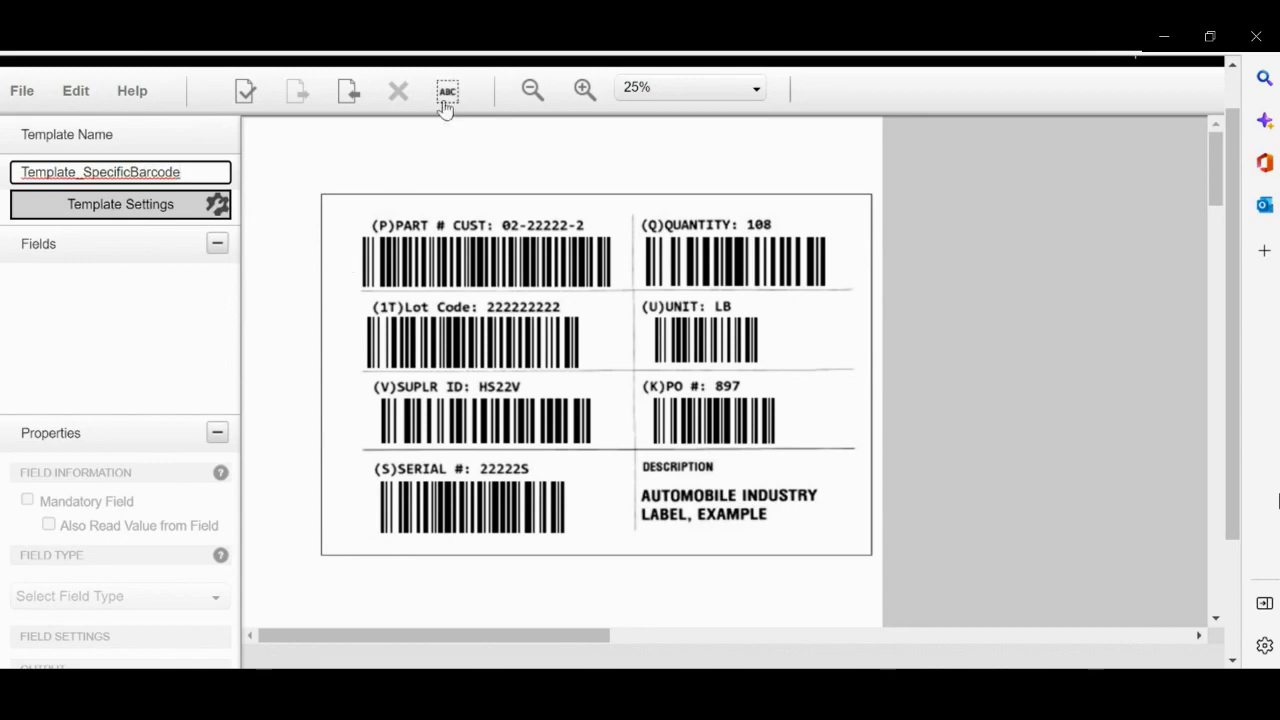
drag(358, 283, 622, 334)
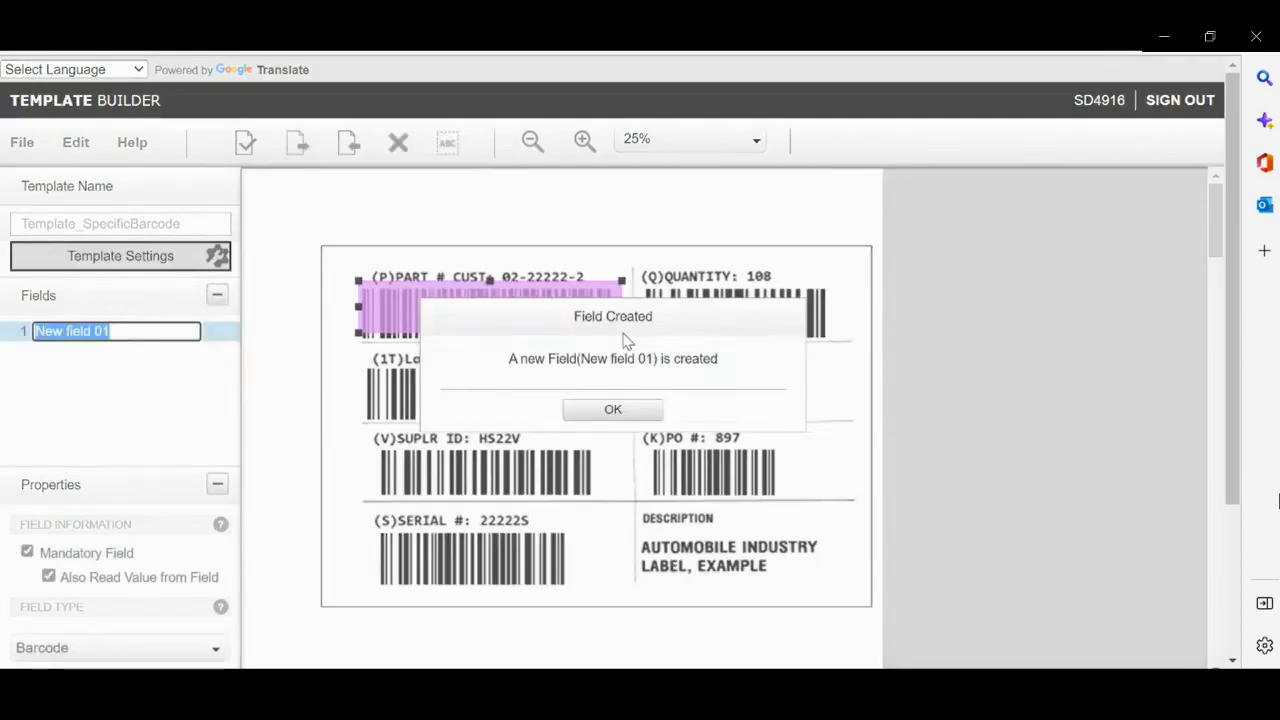
click(580, 416)
Require the field's data to start with P, save, and validate the template
scroll(320, 530, down, 2)
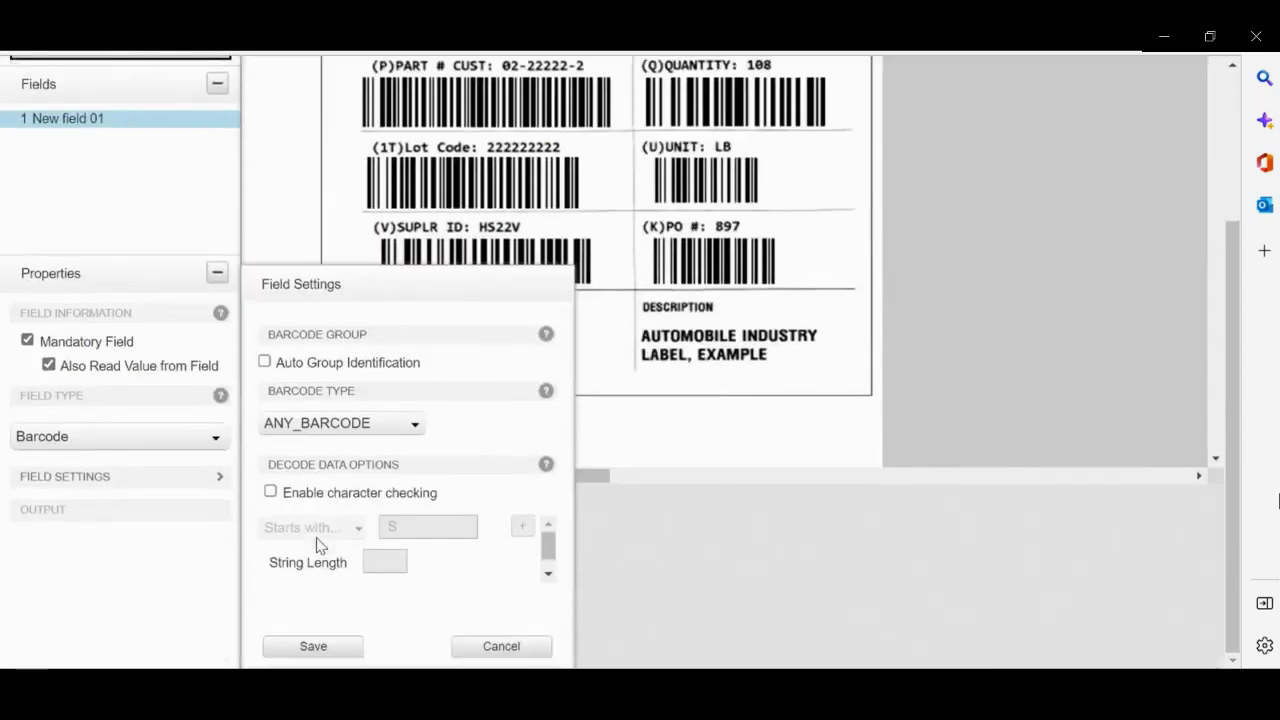
click(271, 491)
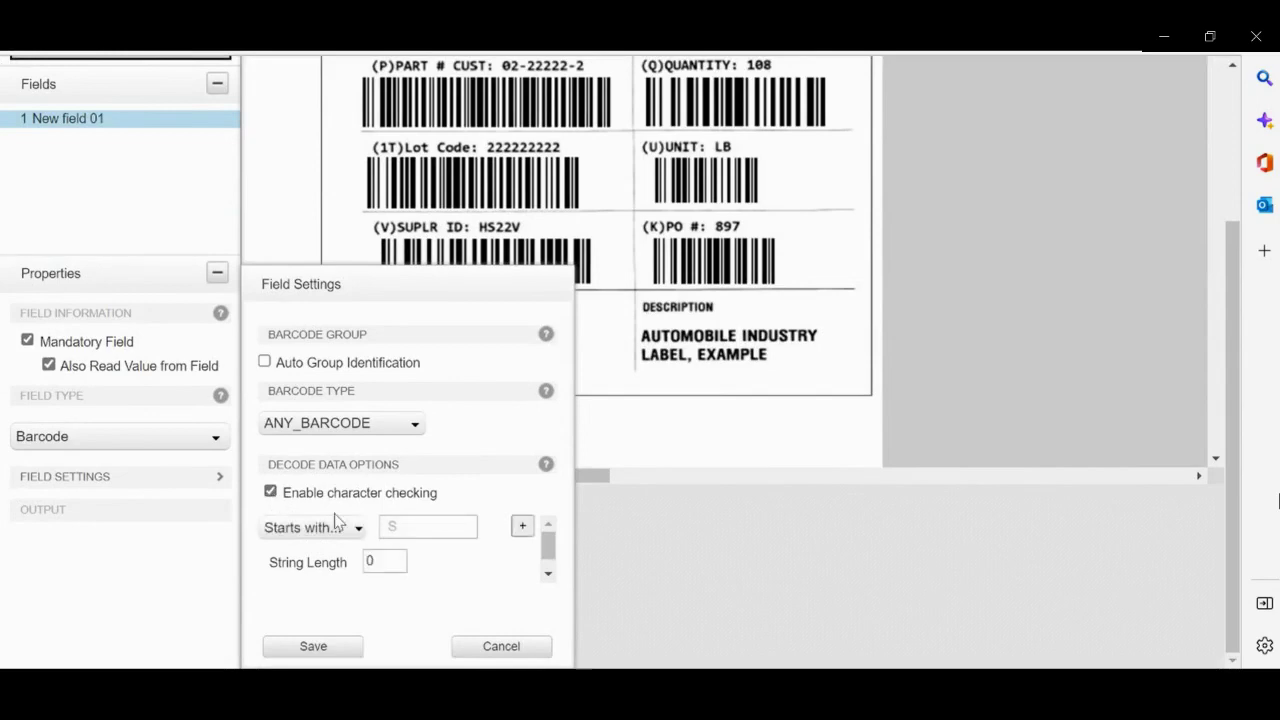
click(409, 519)
text(P)
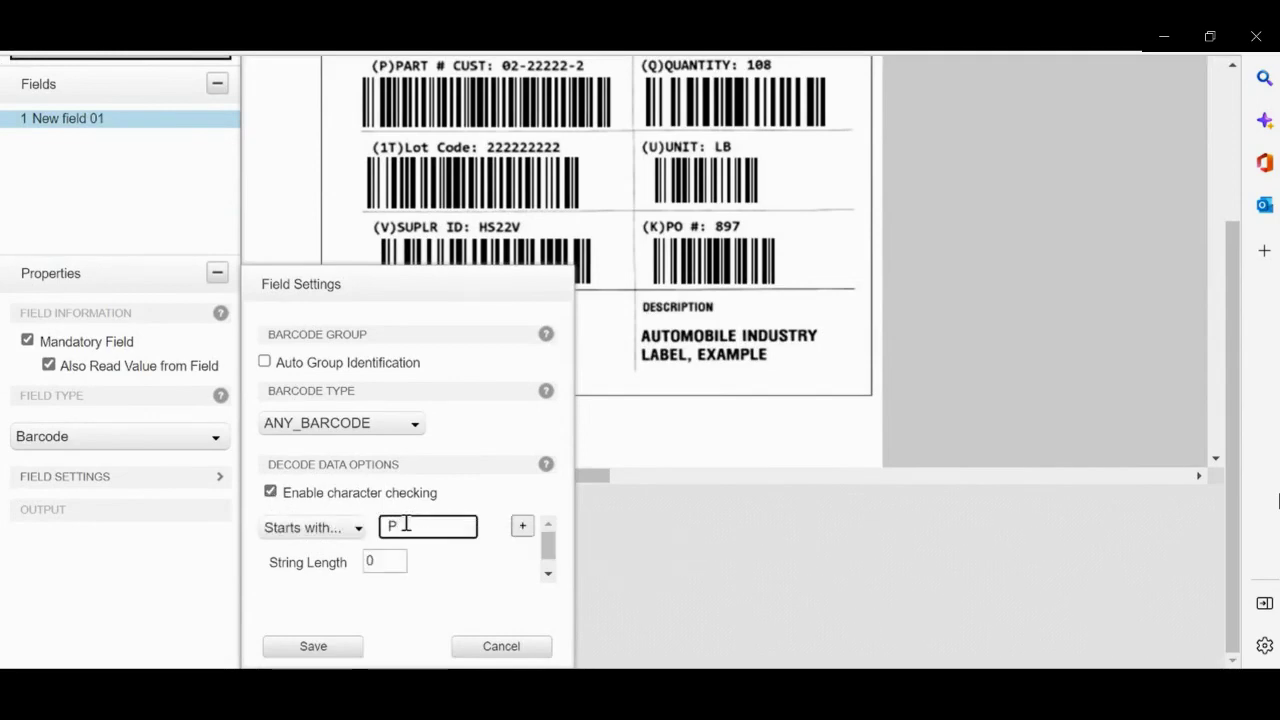
click(329, 648)
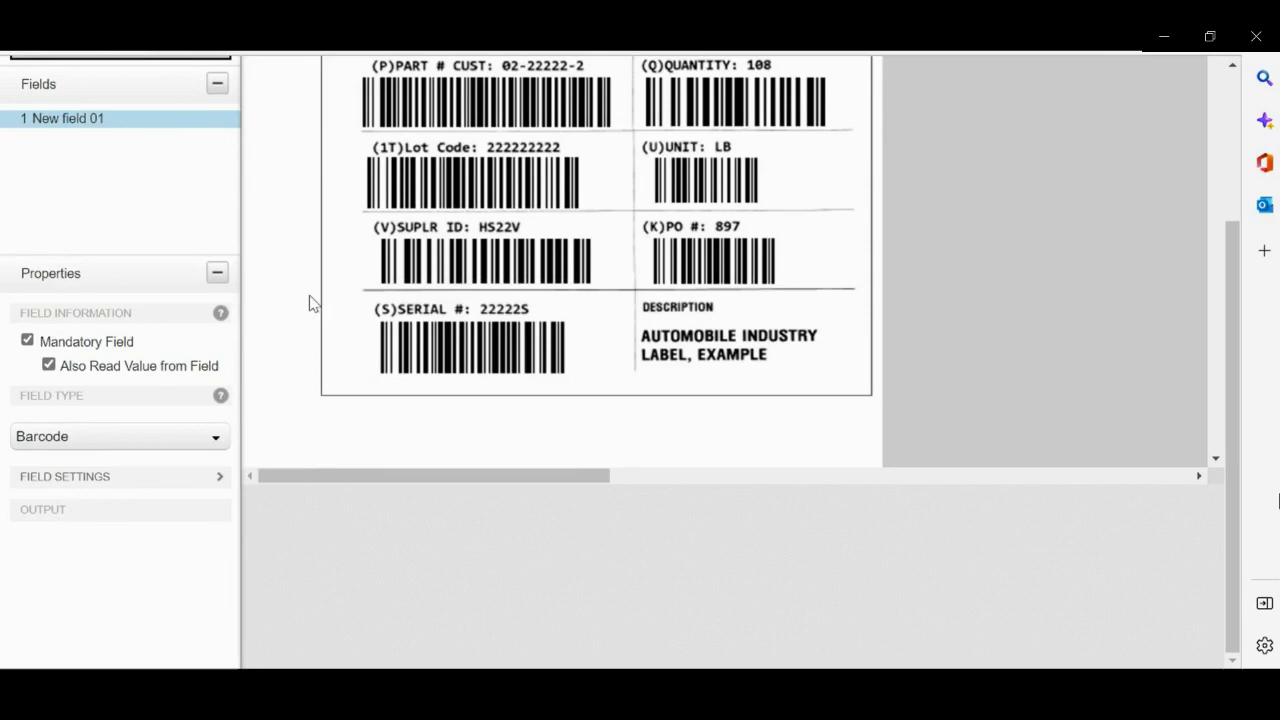
scroll(312, 303, up, 3)
click(246, 142)
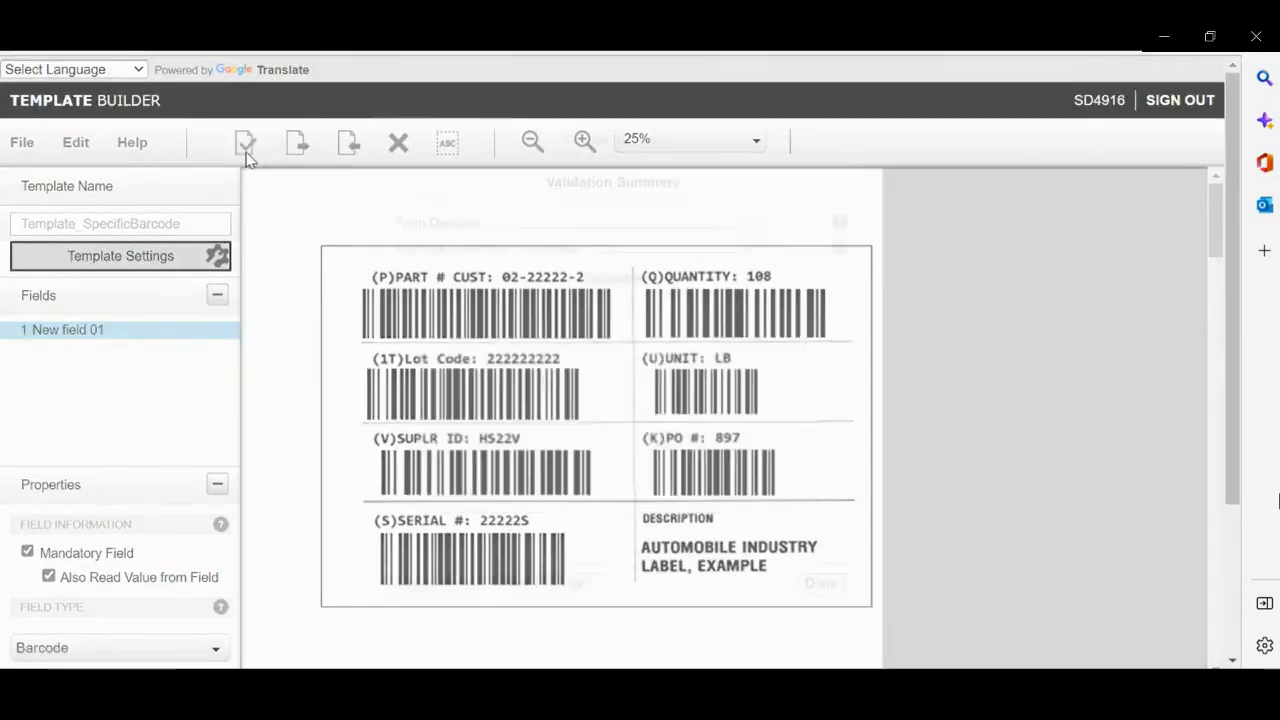
Preview the parsed data showing P02-22222-2 for New field 01, then close the preview
click(540, 590)
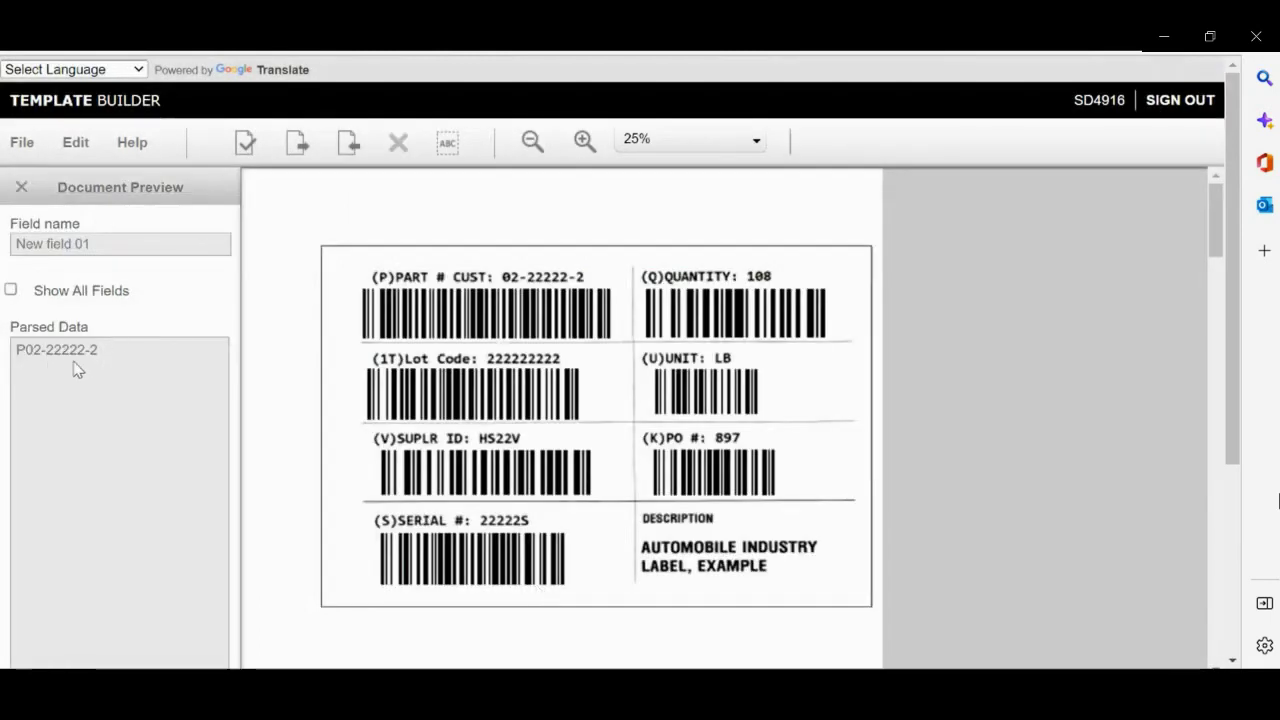
click(21, 187)
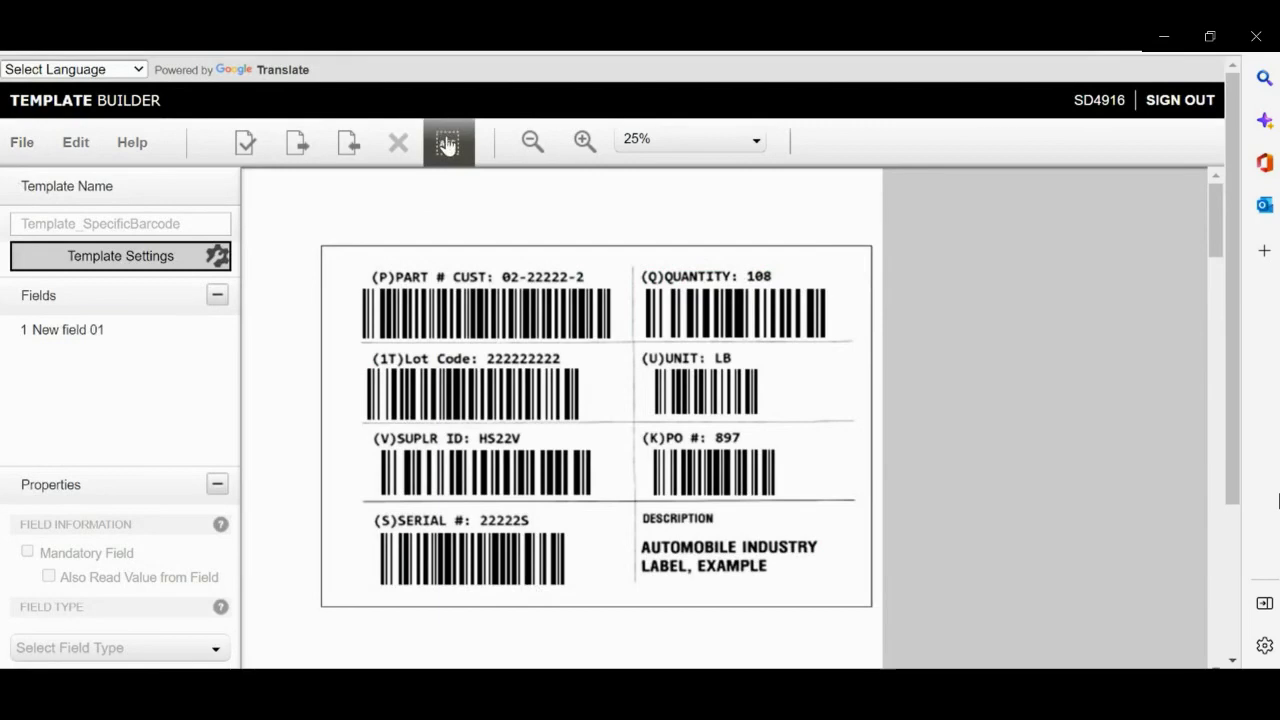
Draw a second barcode field over the QUANTITY barcode
click(447, 145)
drag(638, 288, 835, 341)
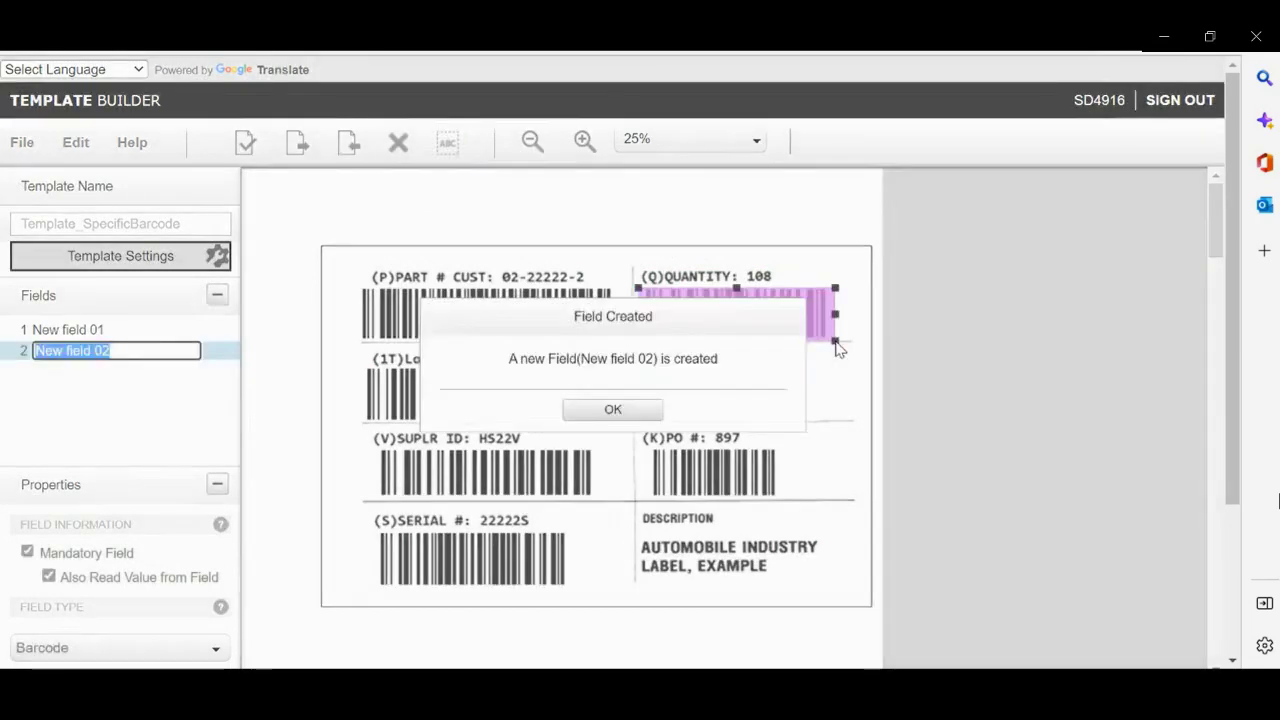
click(617, 416)
Enable character checking with Starts with Q and save the field settings
scroll(390, 578, down, 2)
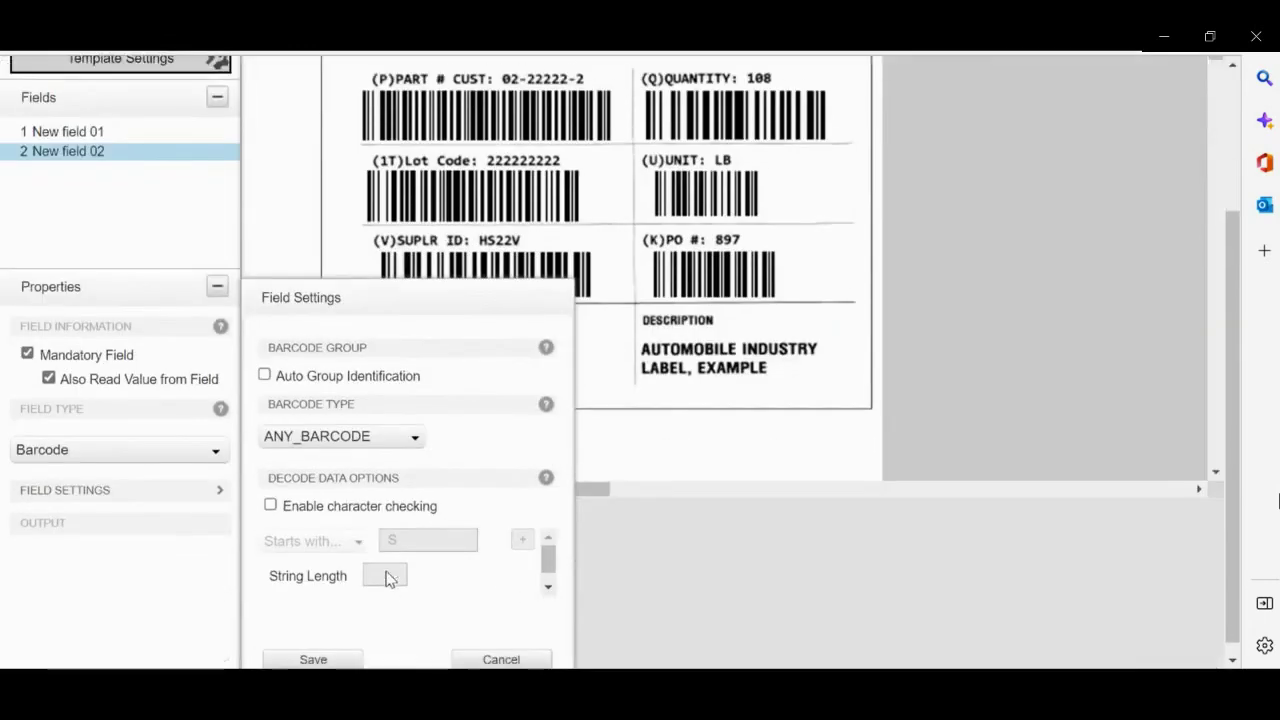
click(271, 495)
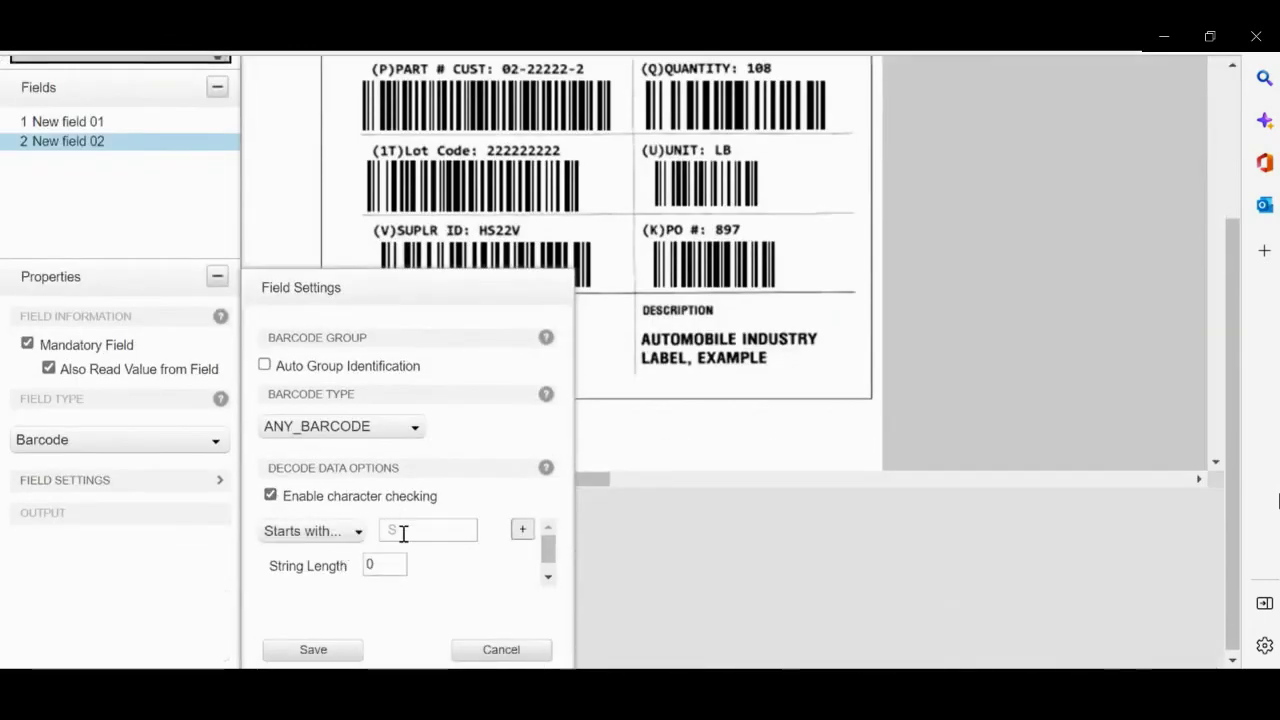
click(403, 533)
text(Q)
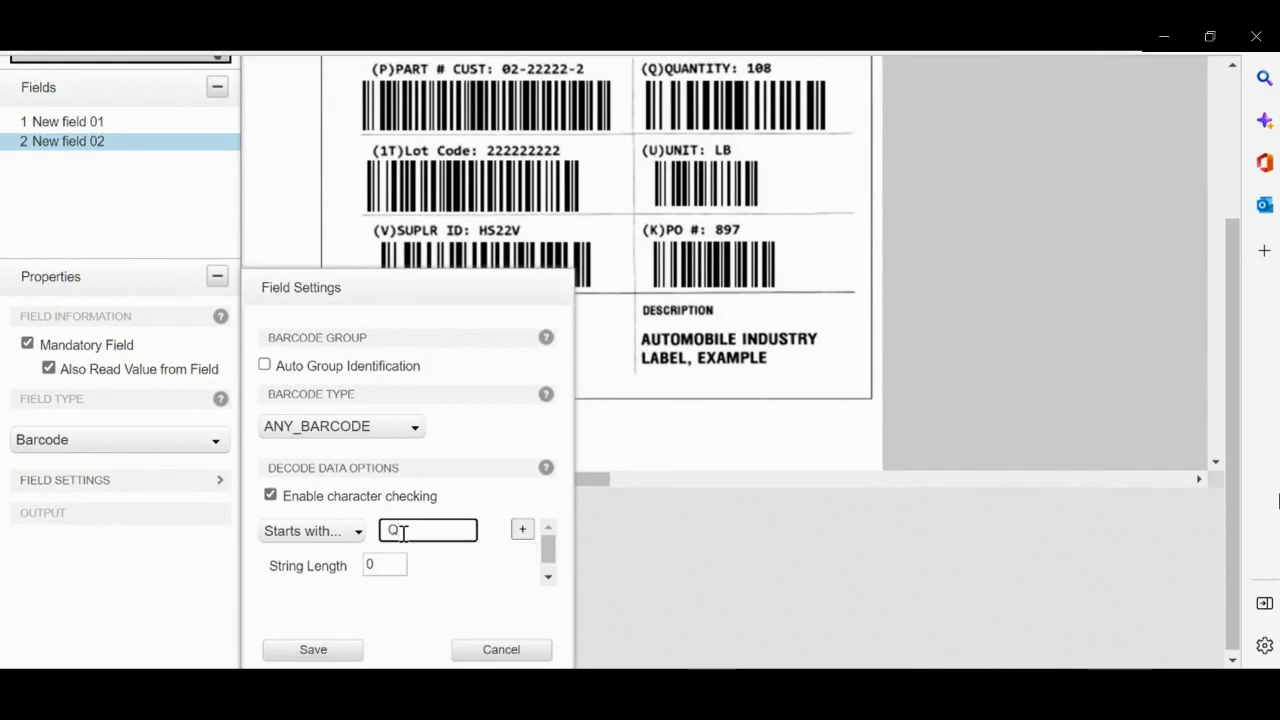
click(309, 648)
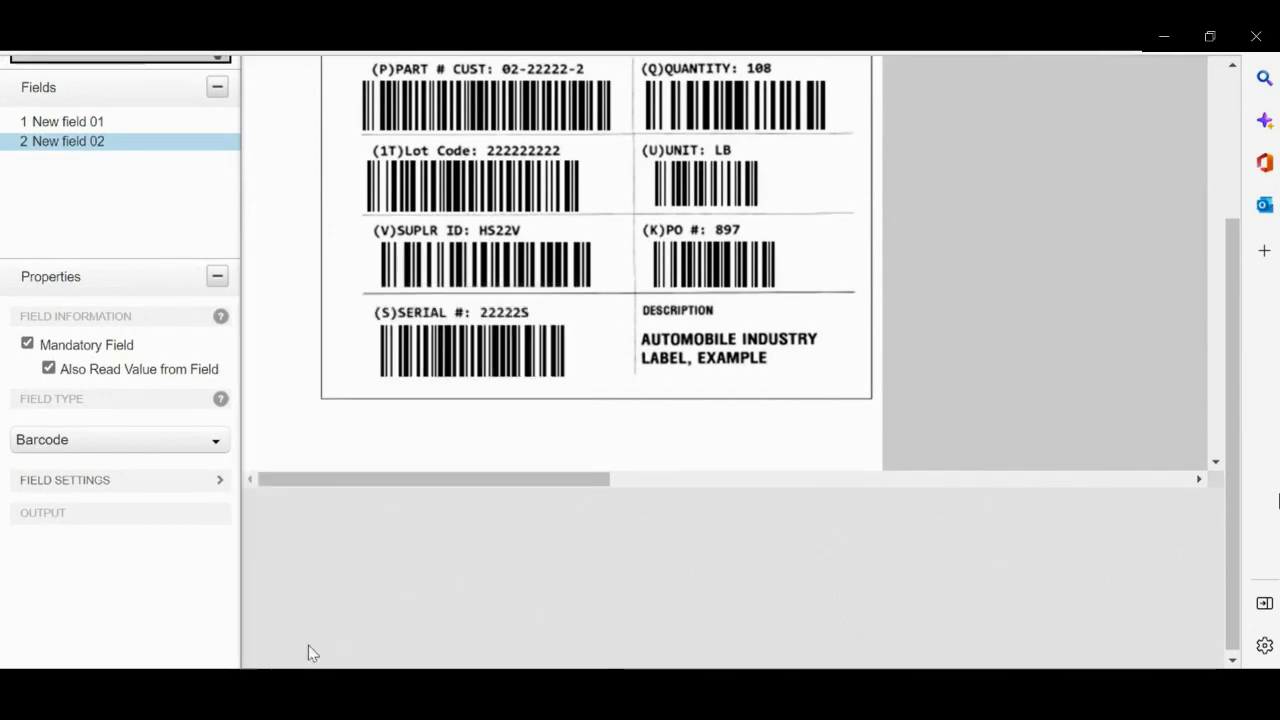
Rename the first field to ProductNumber
scroll(103, 200, up, 2)
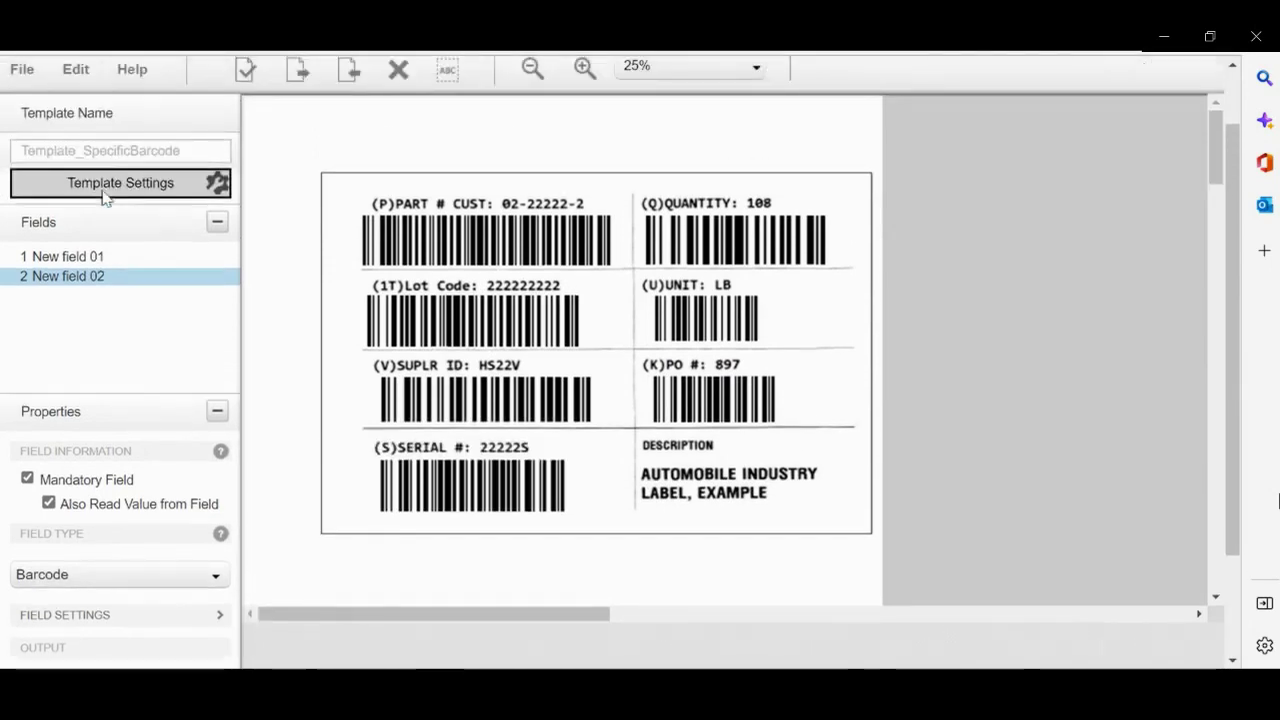
right_click(58, 258)
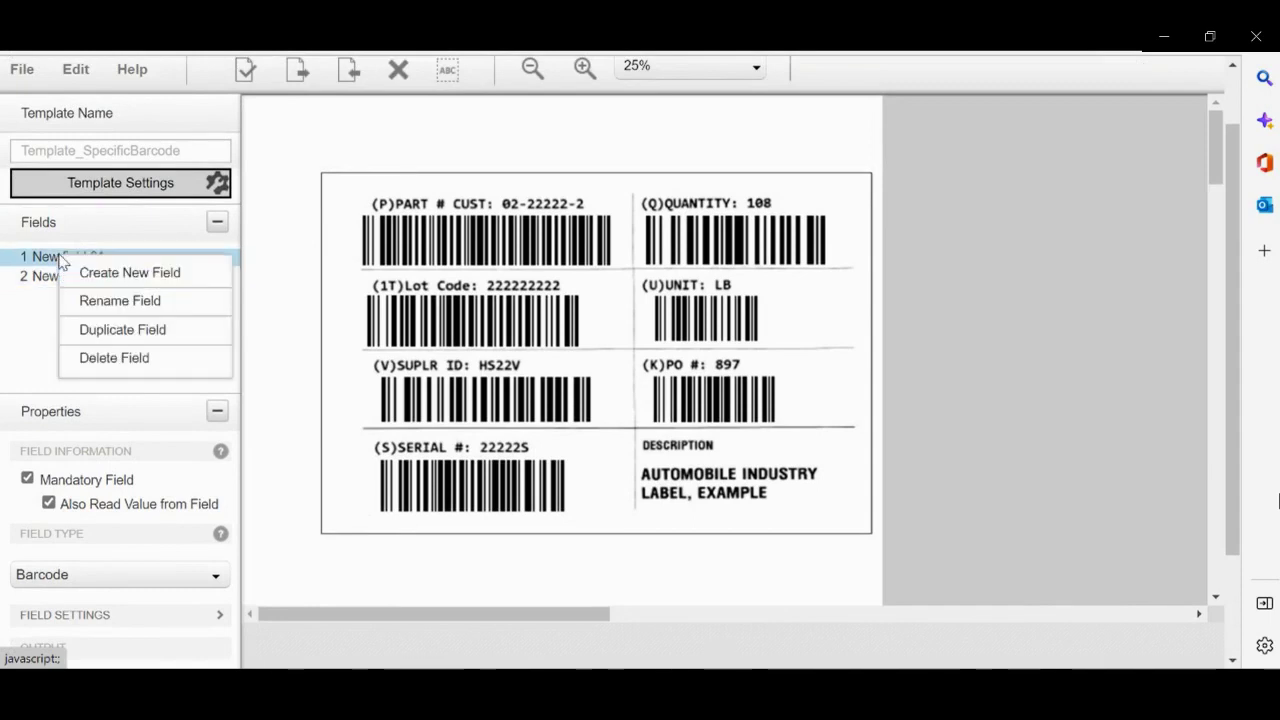
click(88, 301)
text(P)
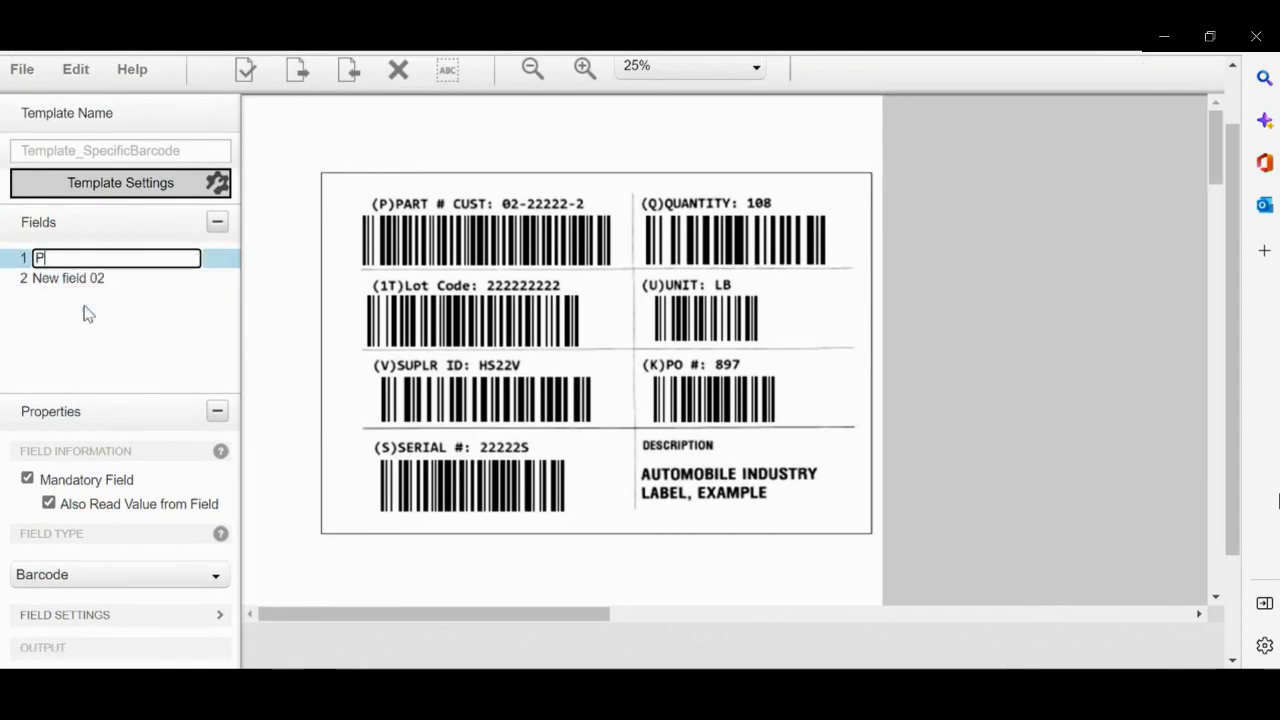
text(roductNumber)
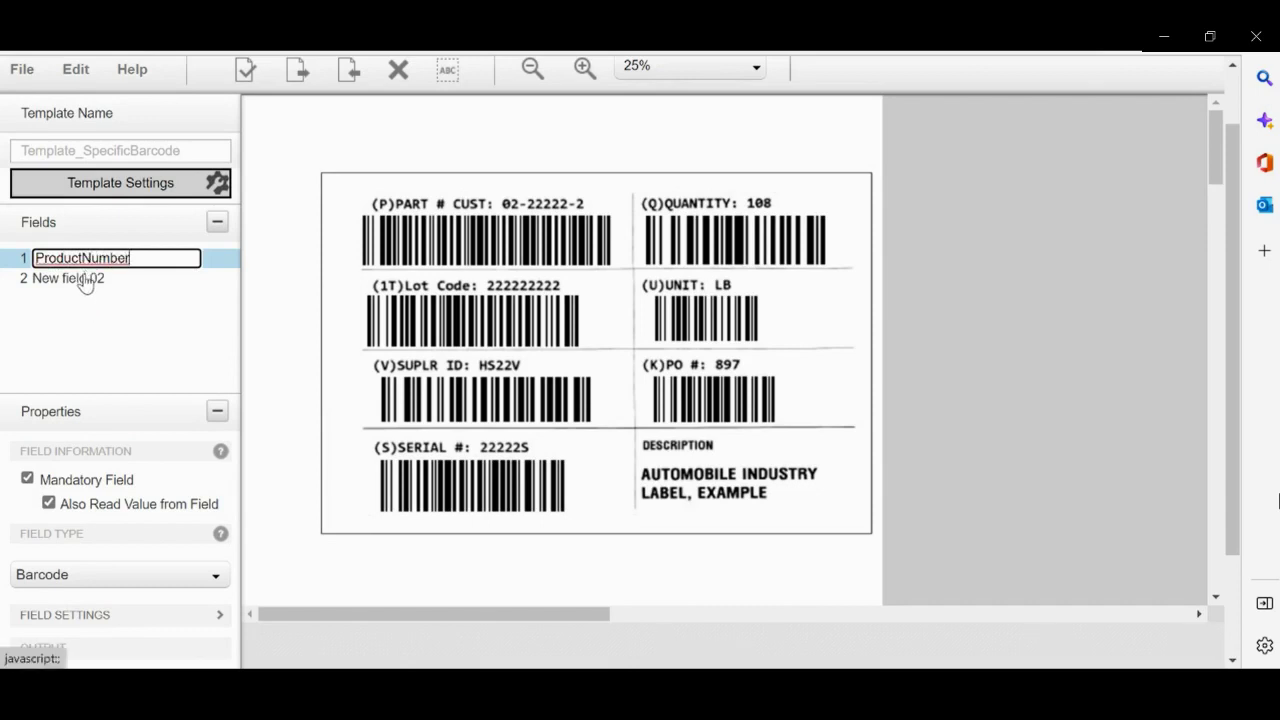
Rename the second field to Quantity
right_click(86, 282)
click(100, 328)
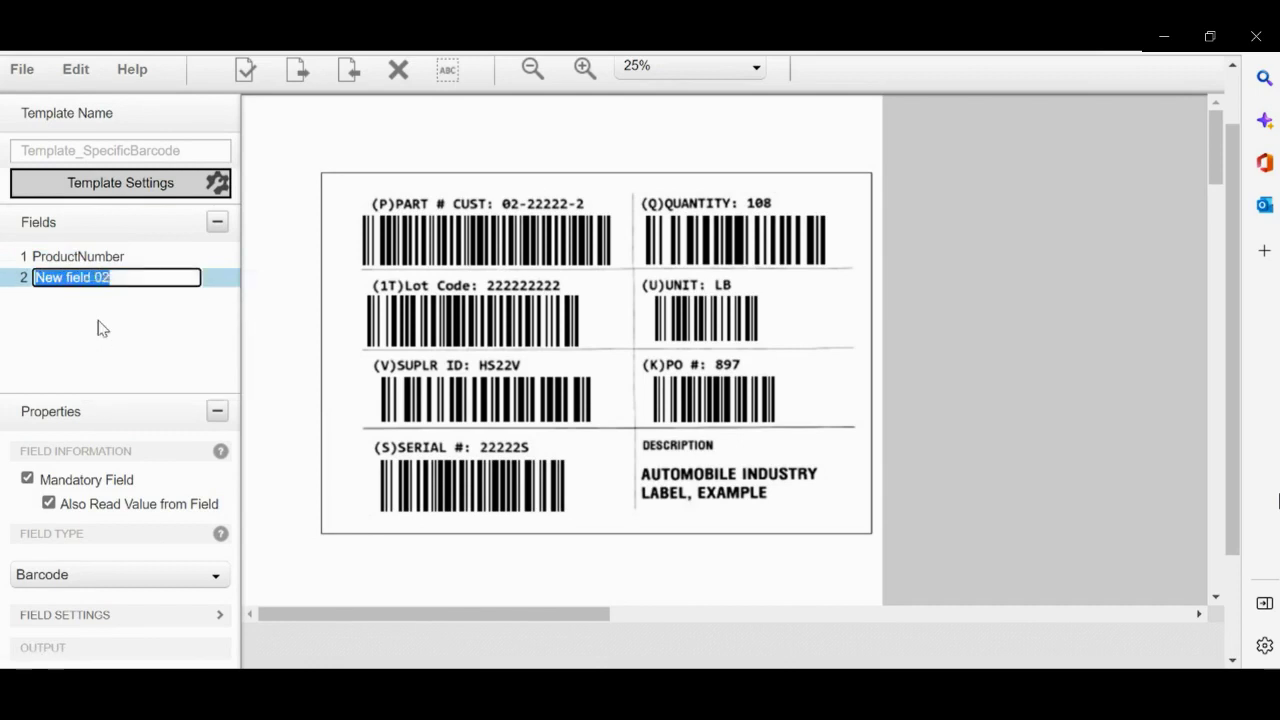
text(Quan)
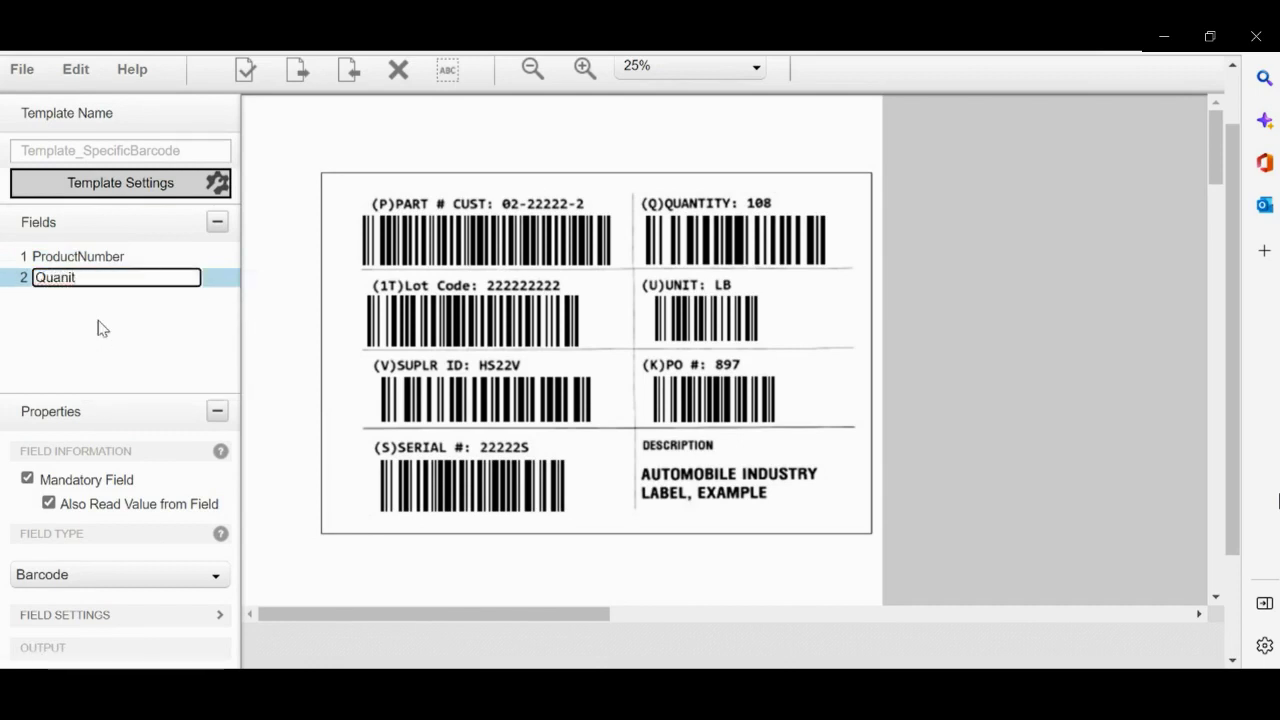
text(tity)
key(Return)
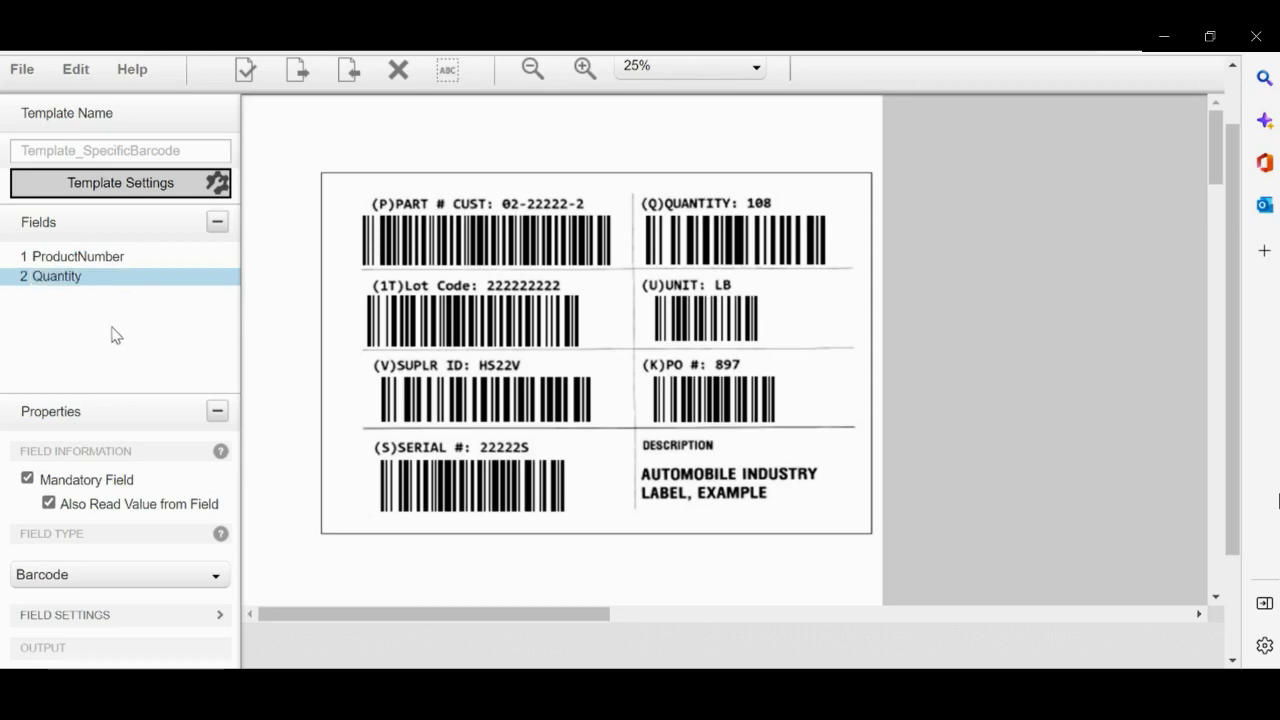
Swap the label image for Specific Barcode - Fixed Feilds v10.pdf using Edit > Change Image
scroll(337, 206, up, 1)
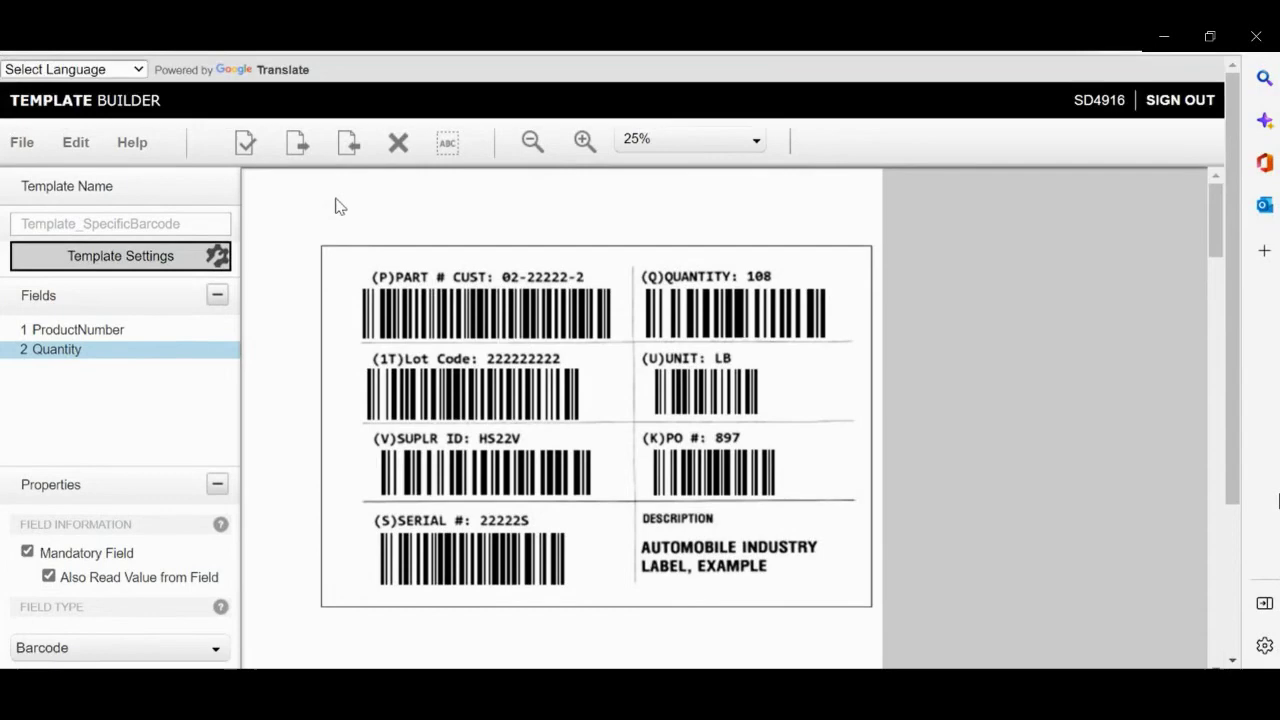
click(86, 151)
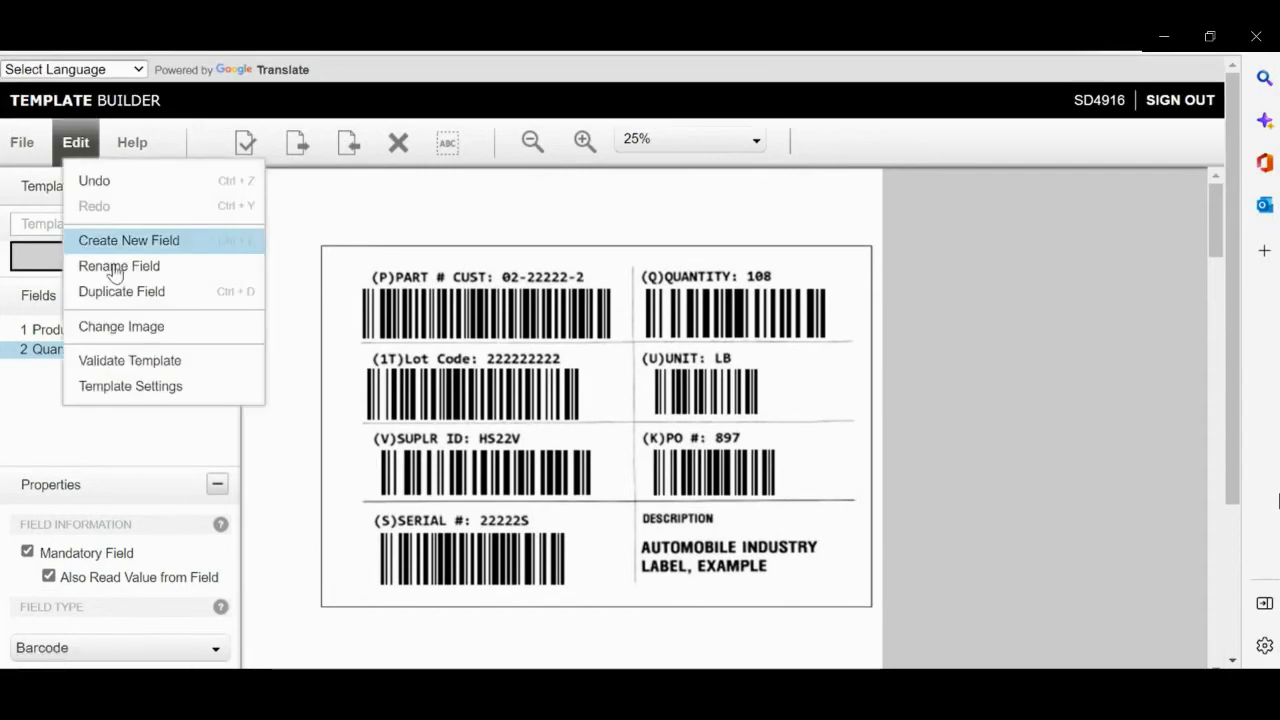
click(98, 324)
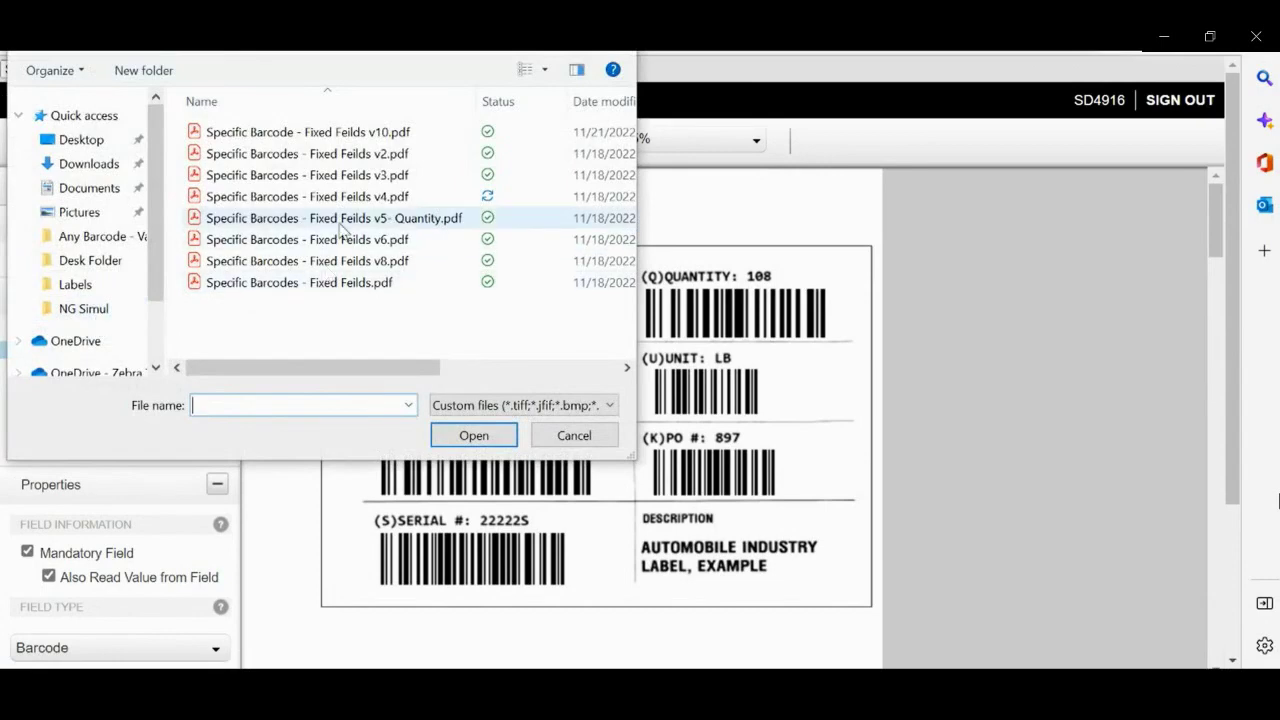
click(330, 132)
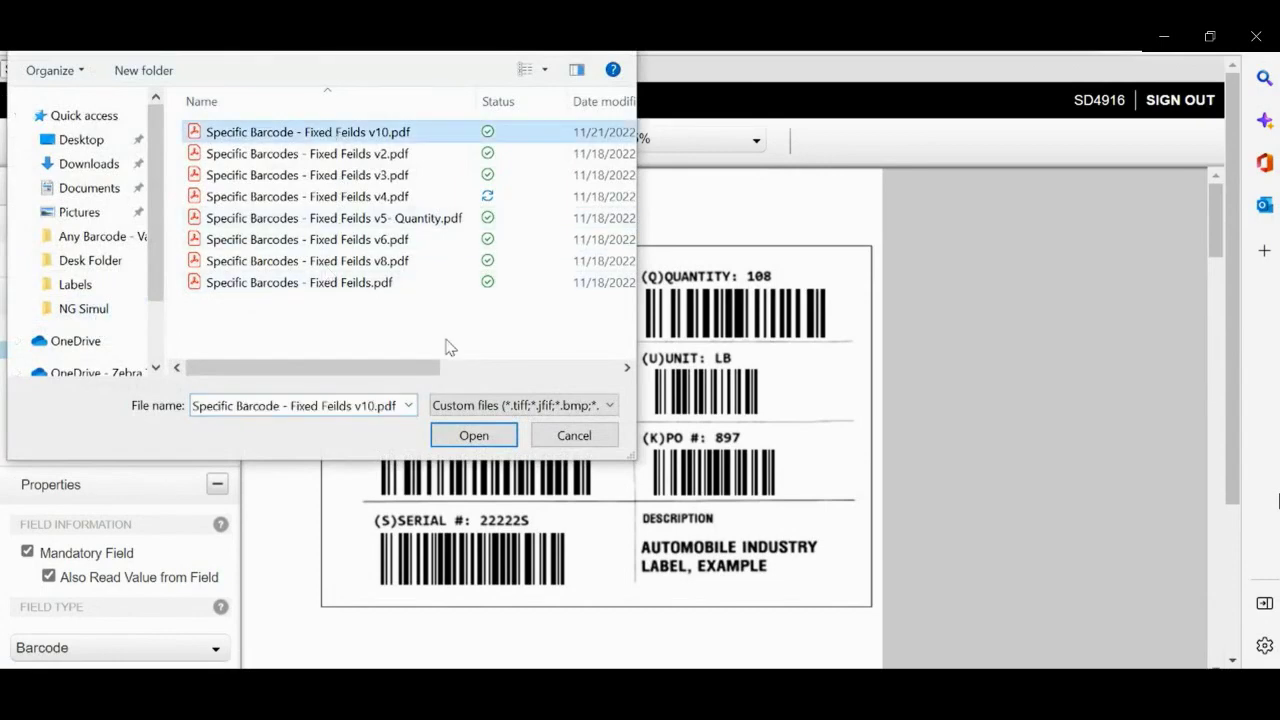
click(460, 440)
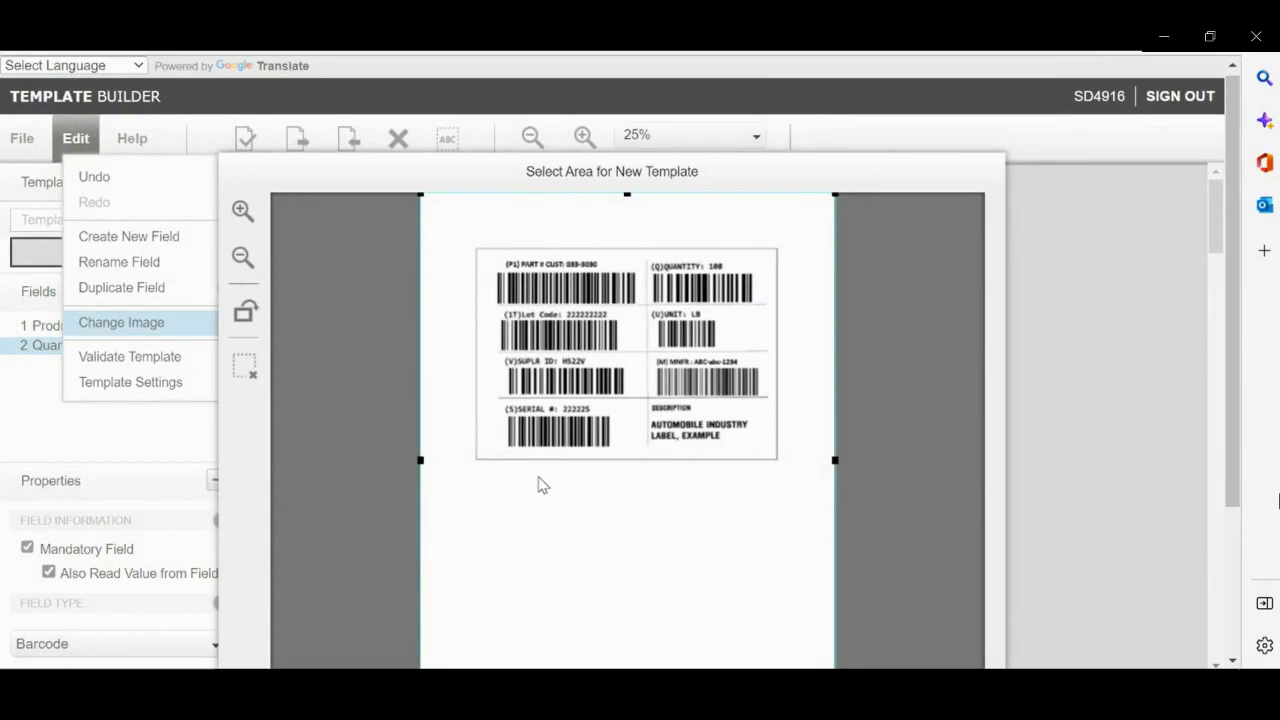
scroll(540, 486, down, 2)
click(499, 560)
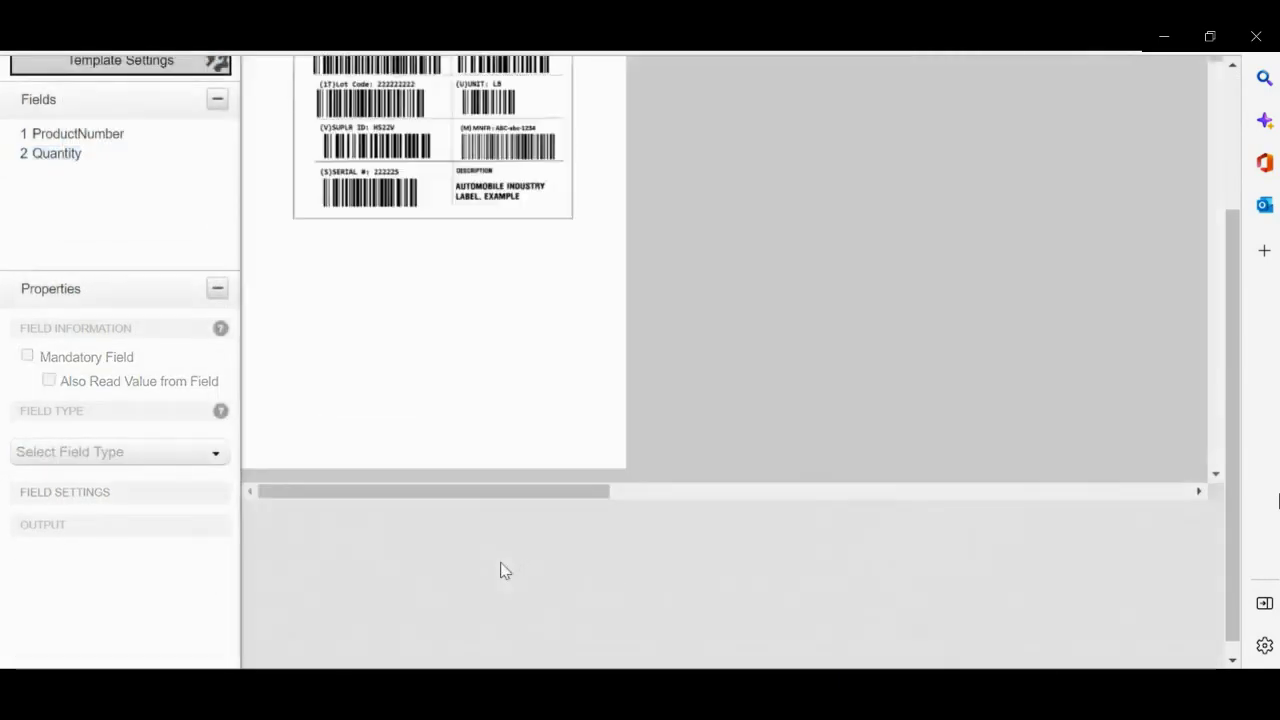
scroll(489, 429, up, 2)
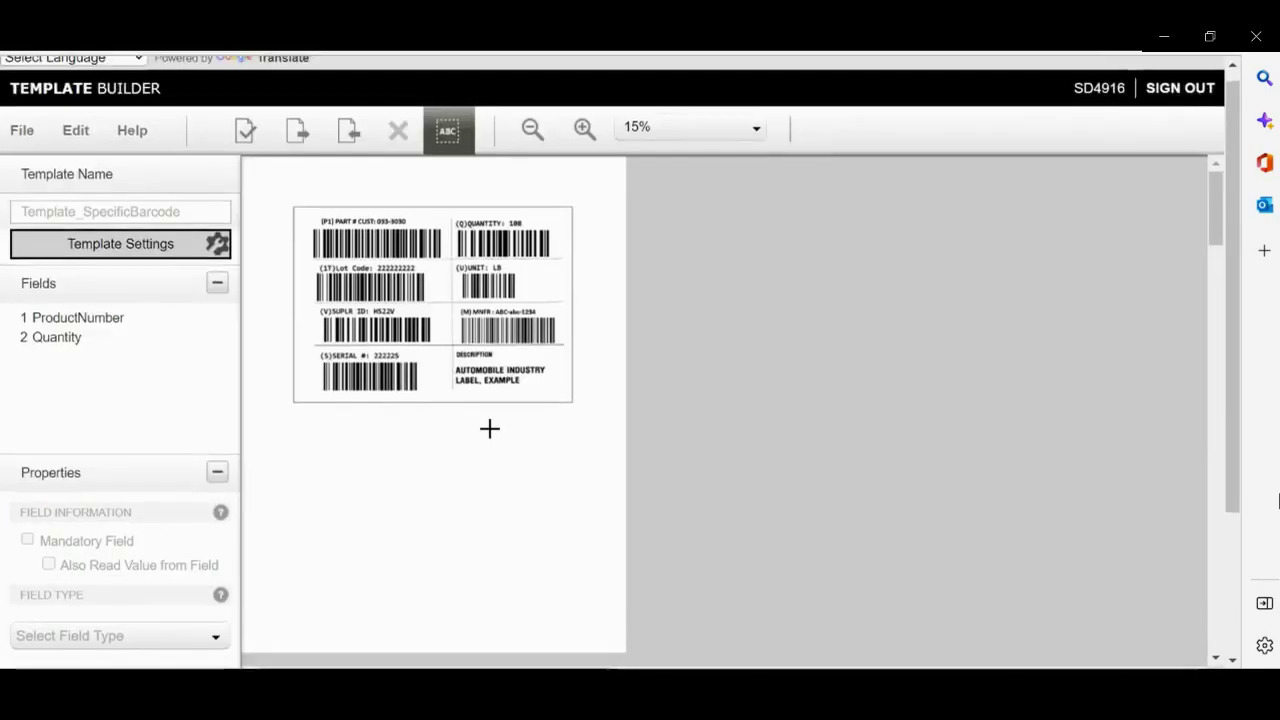
Zoom to 25% and open the ProductNumber field's barcode settings
click(759, 131)
click(671, 206)
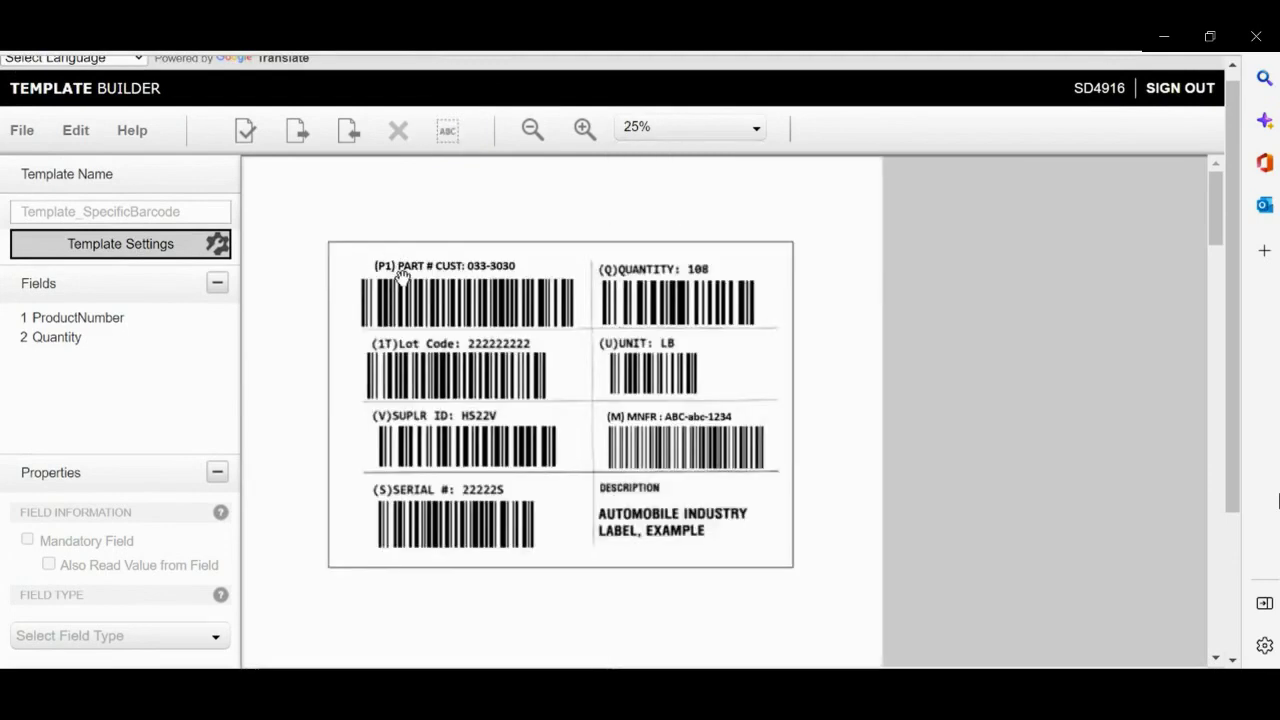
click(116, 328)
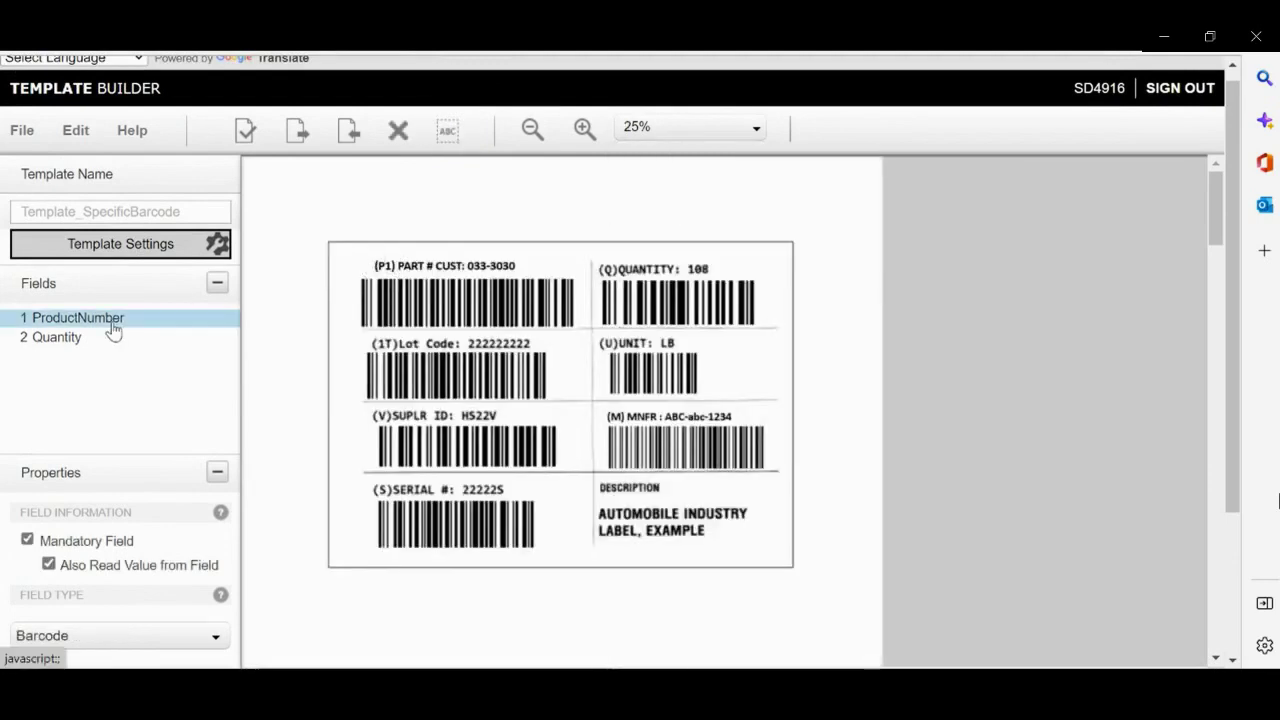
scroll(118, 447, down, 2)
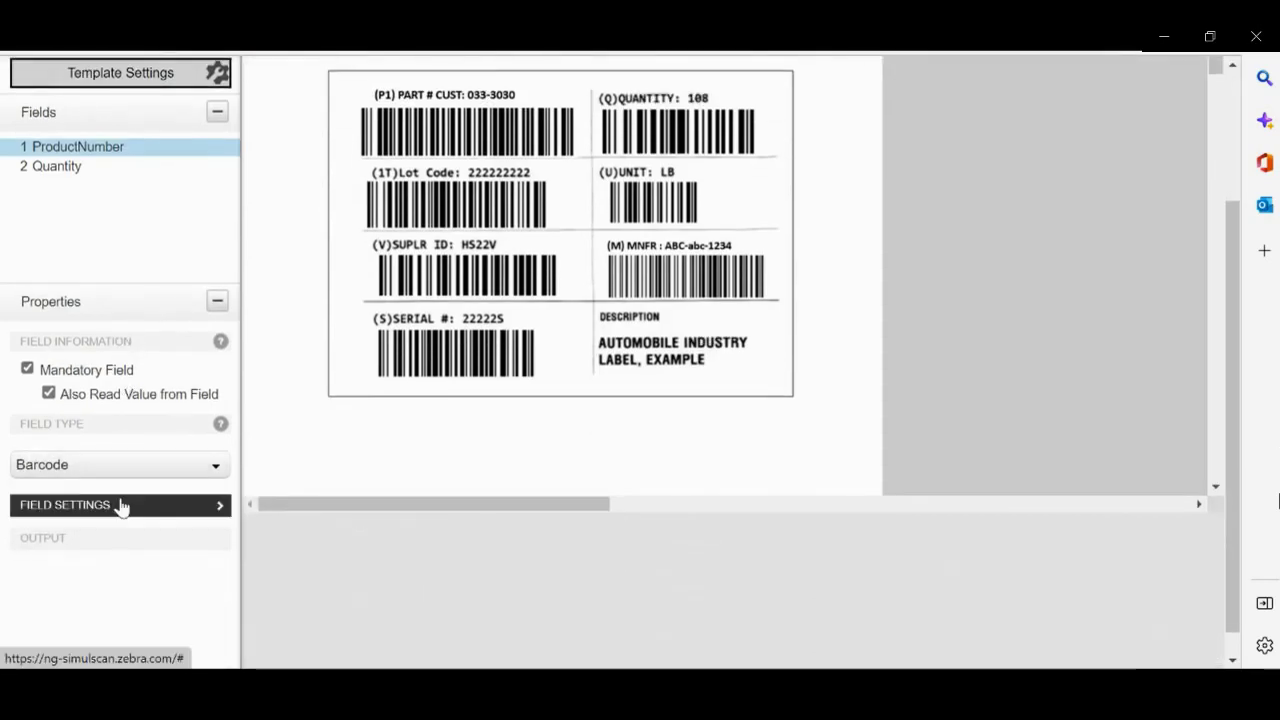
click(120, 505)
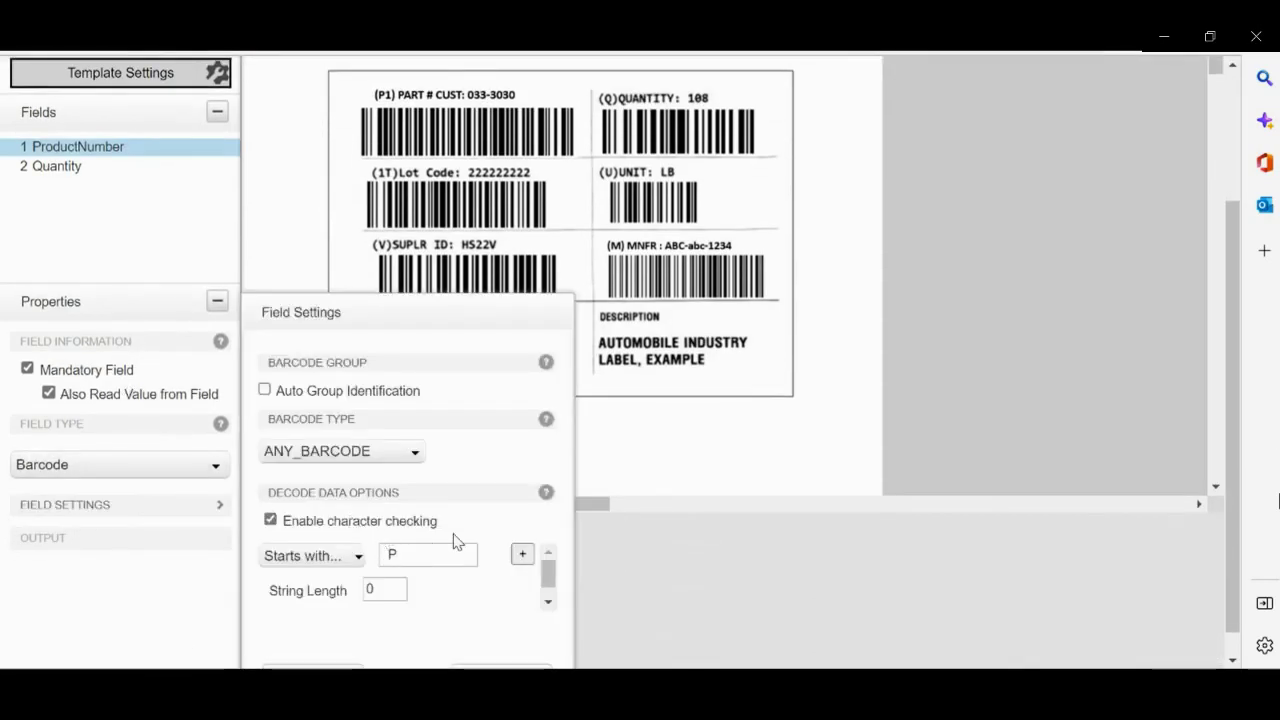
Add an alternative starts-with condition P1 and save the settings
click(522, 553)
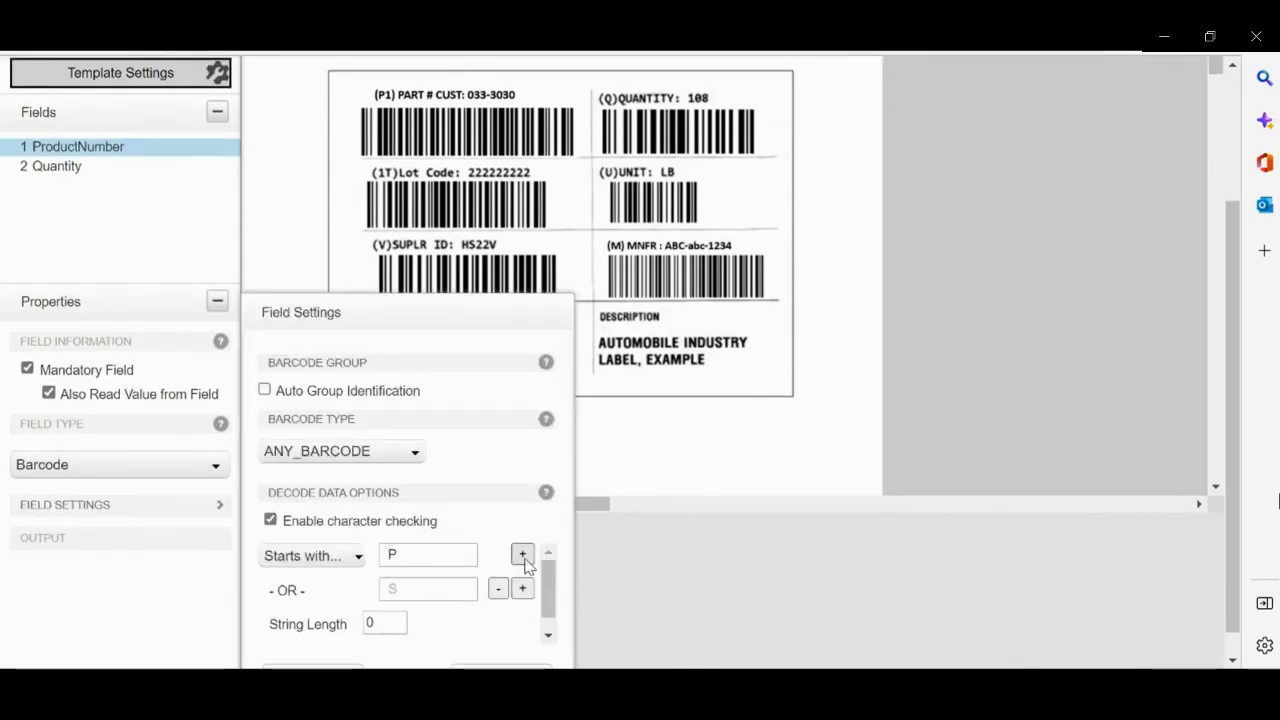
click(417, 590)
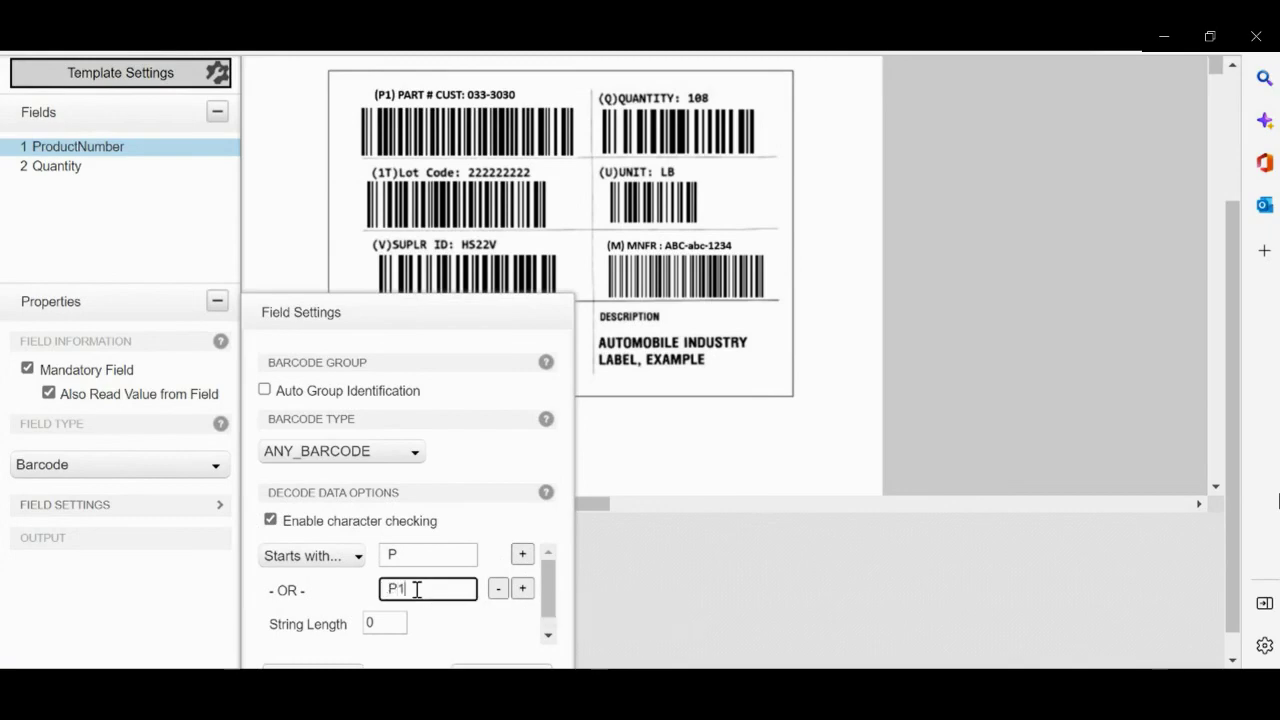
text(P1)
scroll(430, 610, down, 1)
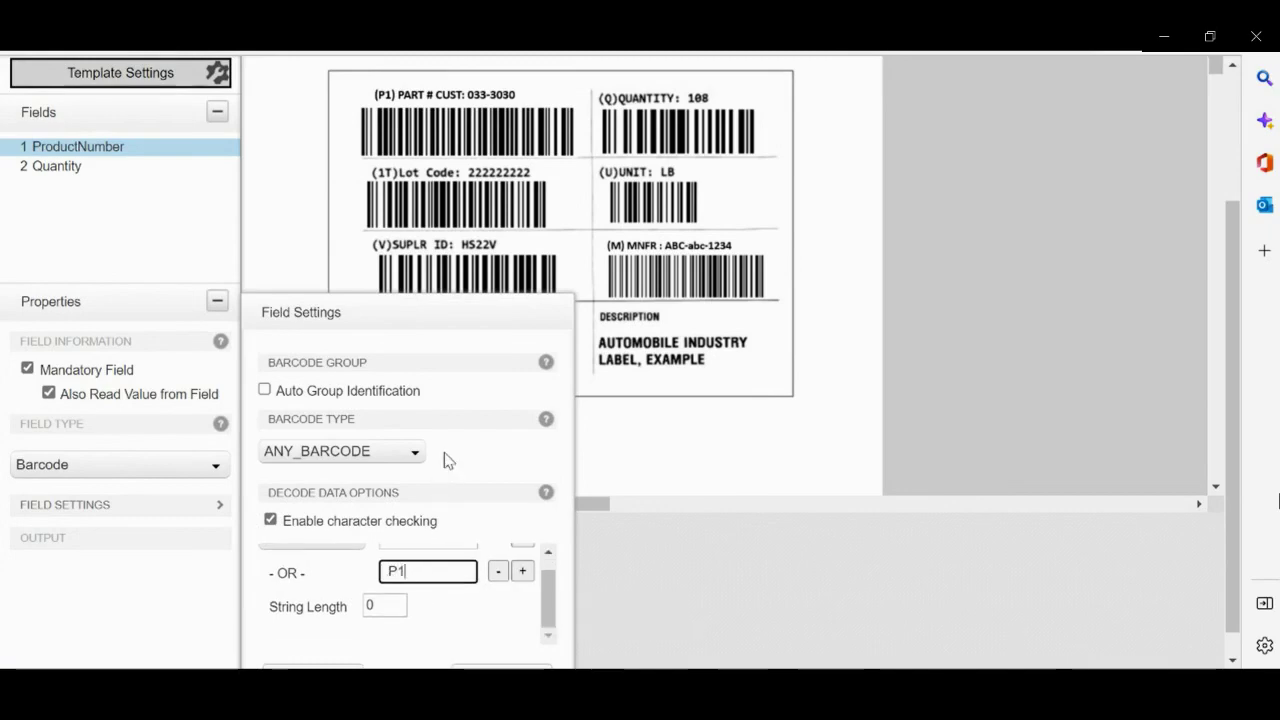
scroll(446, 456, down, 1)
click(313, 647)
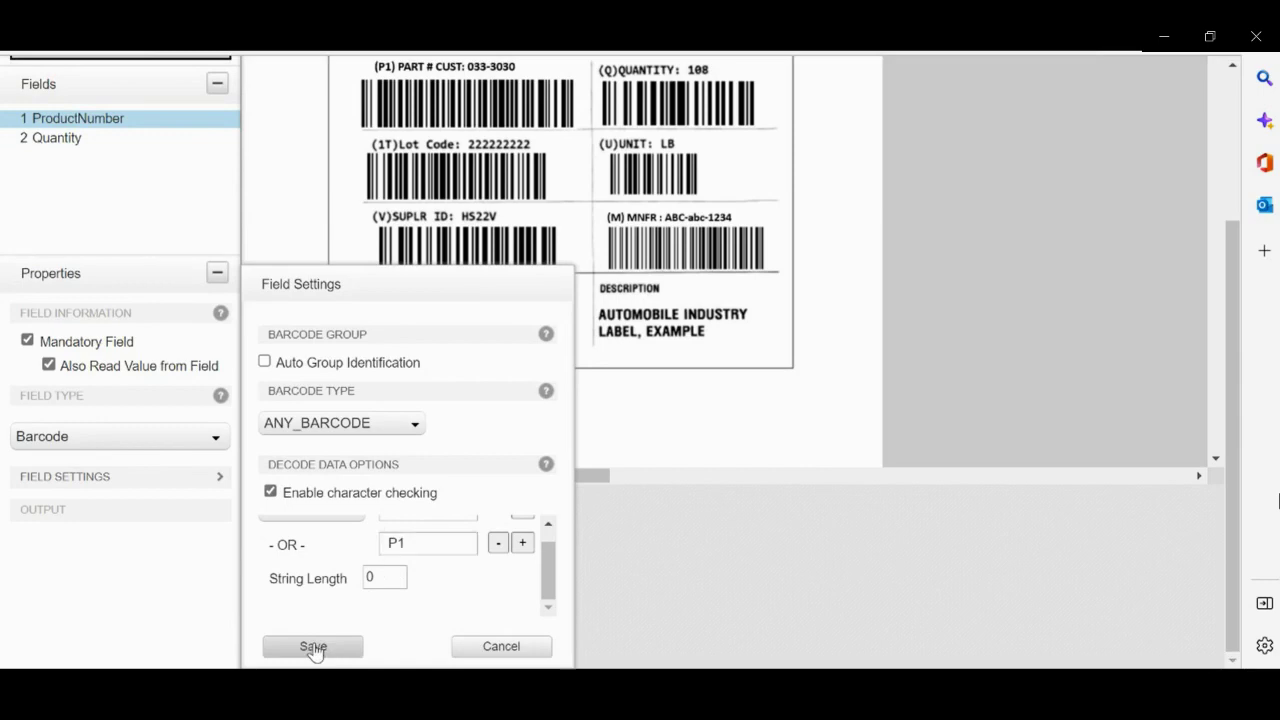
Validate on the v10 label, confirming ProductNumber parses as P1-033-3030
scroll(286, 355, up, 3)
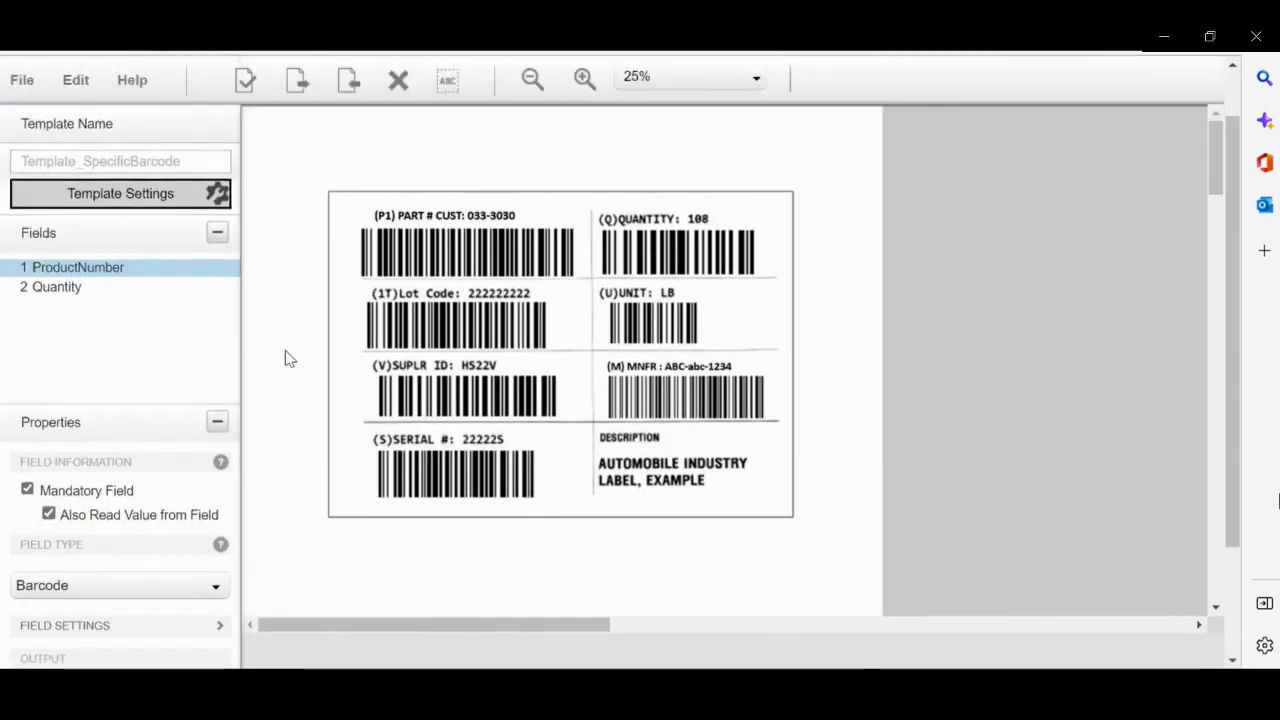
click(246, 82)
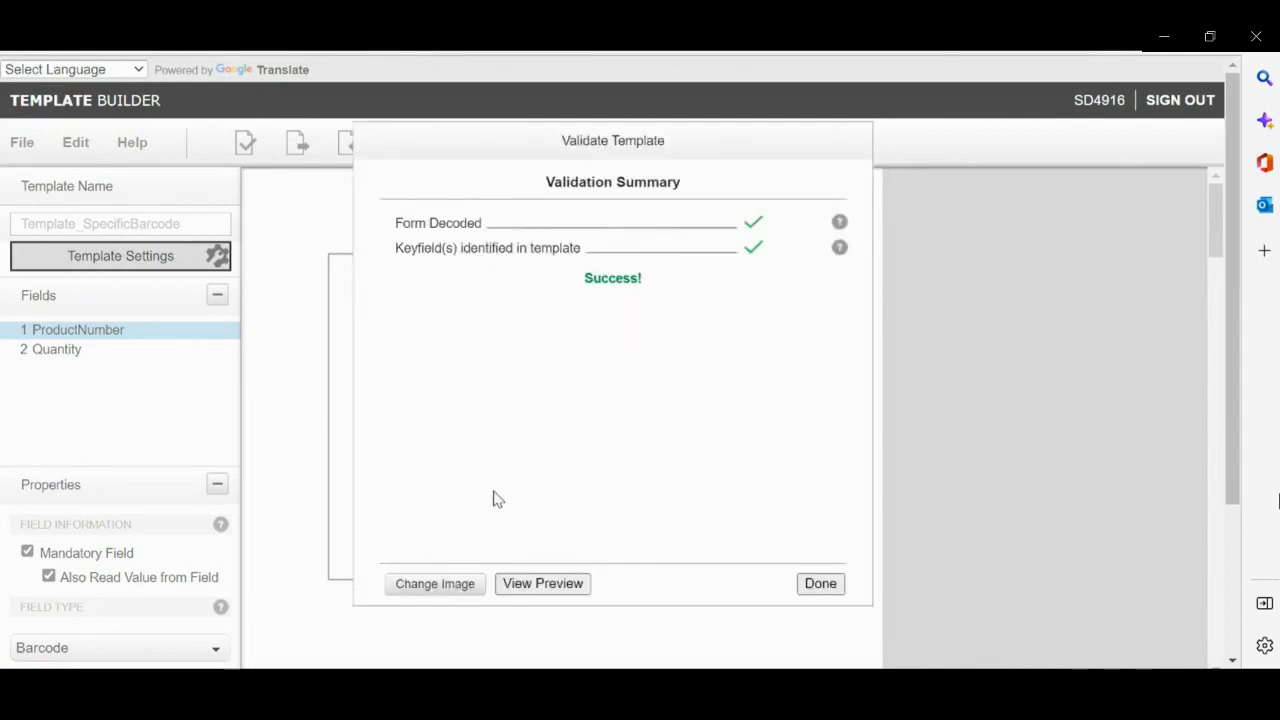
click(514, 586)
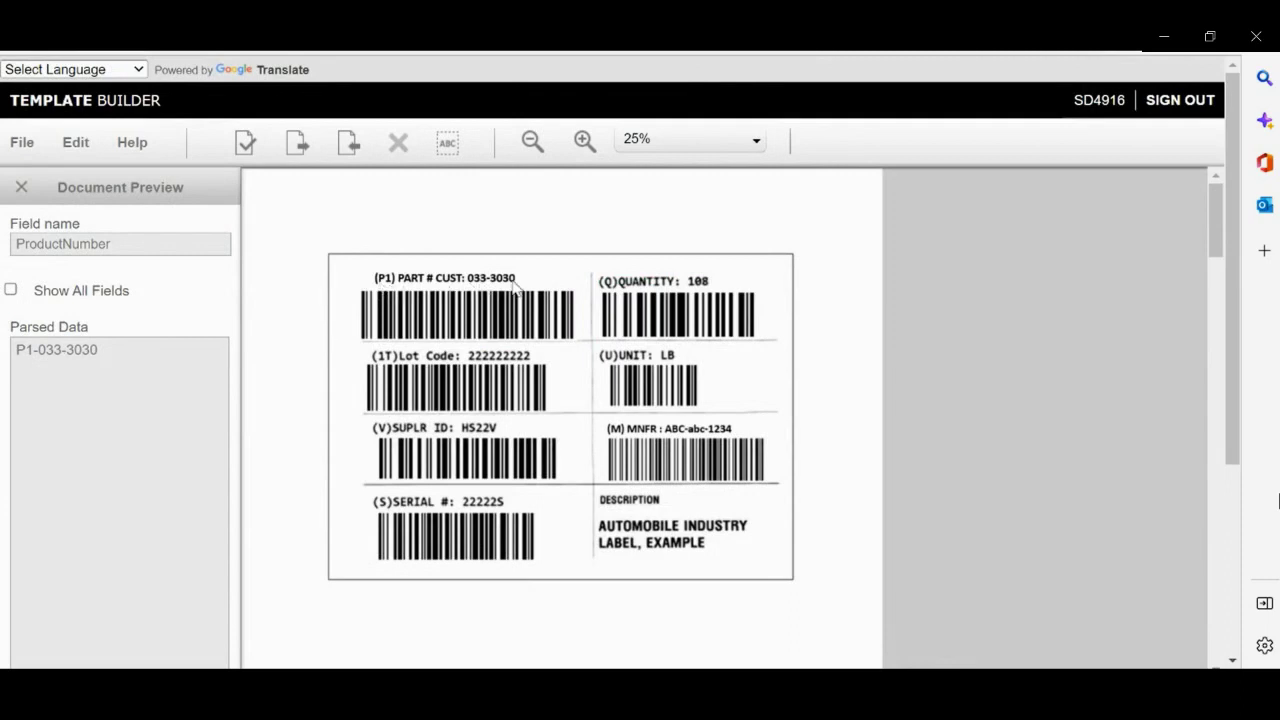
click(22, 188)
click(21, 147)
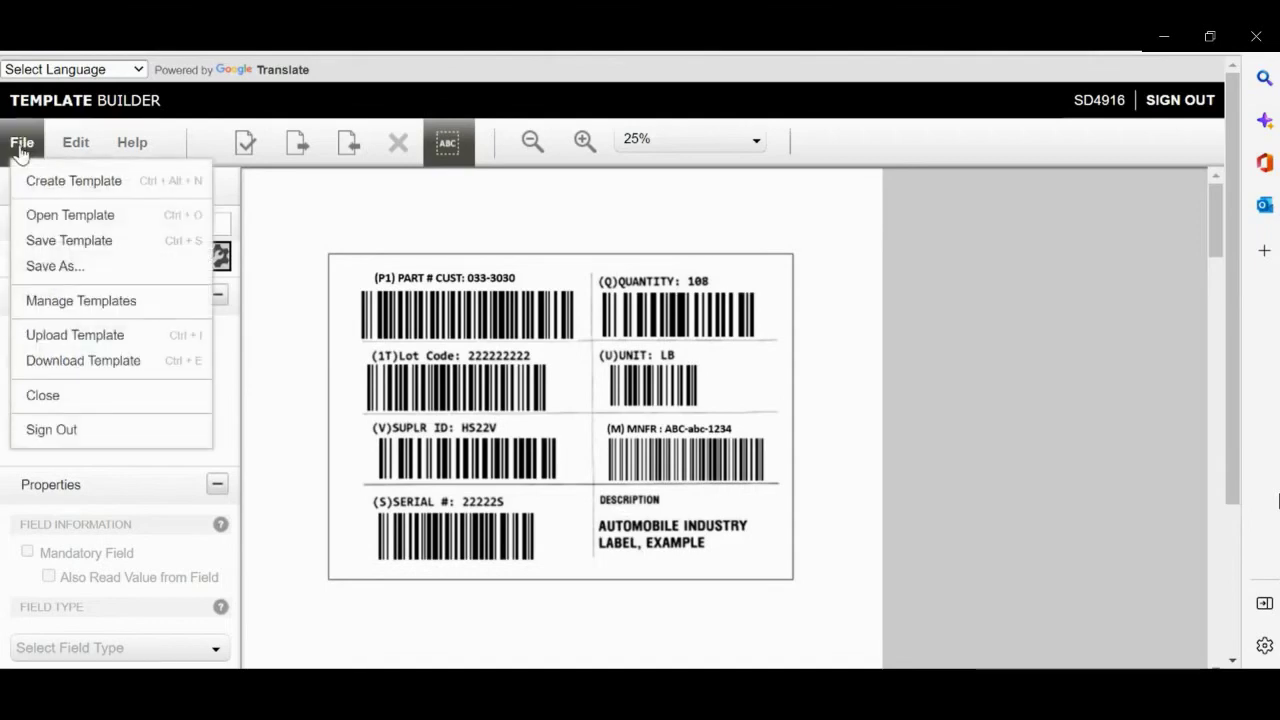
Bring up the Save Template dialog for Template_SpecificBarcode, offering Save Only or Save & Download
click(28, 241)
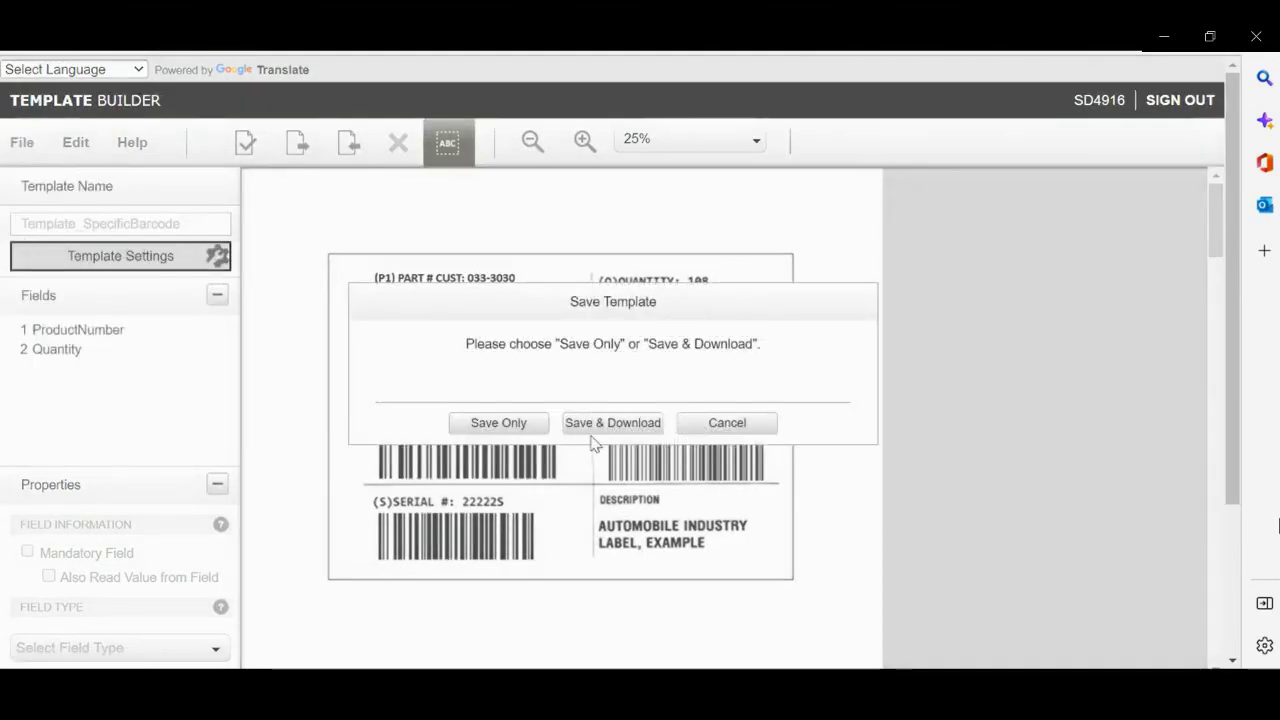